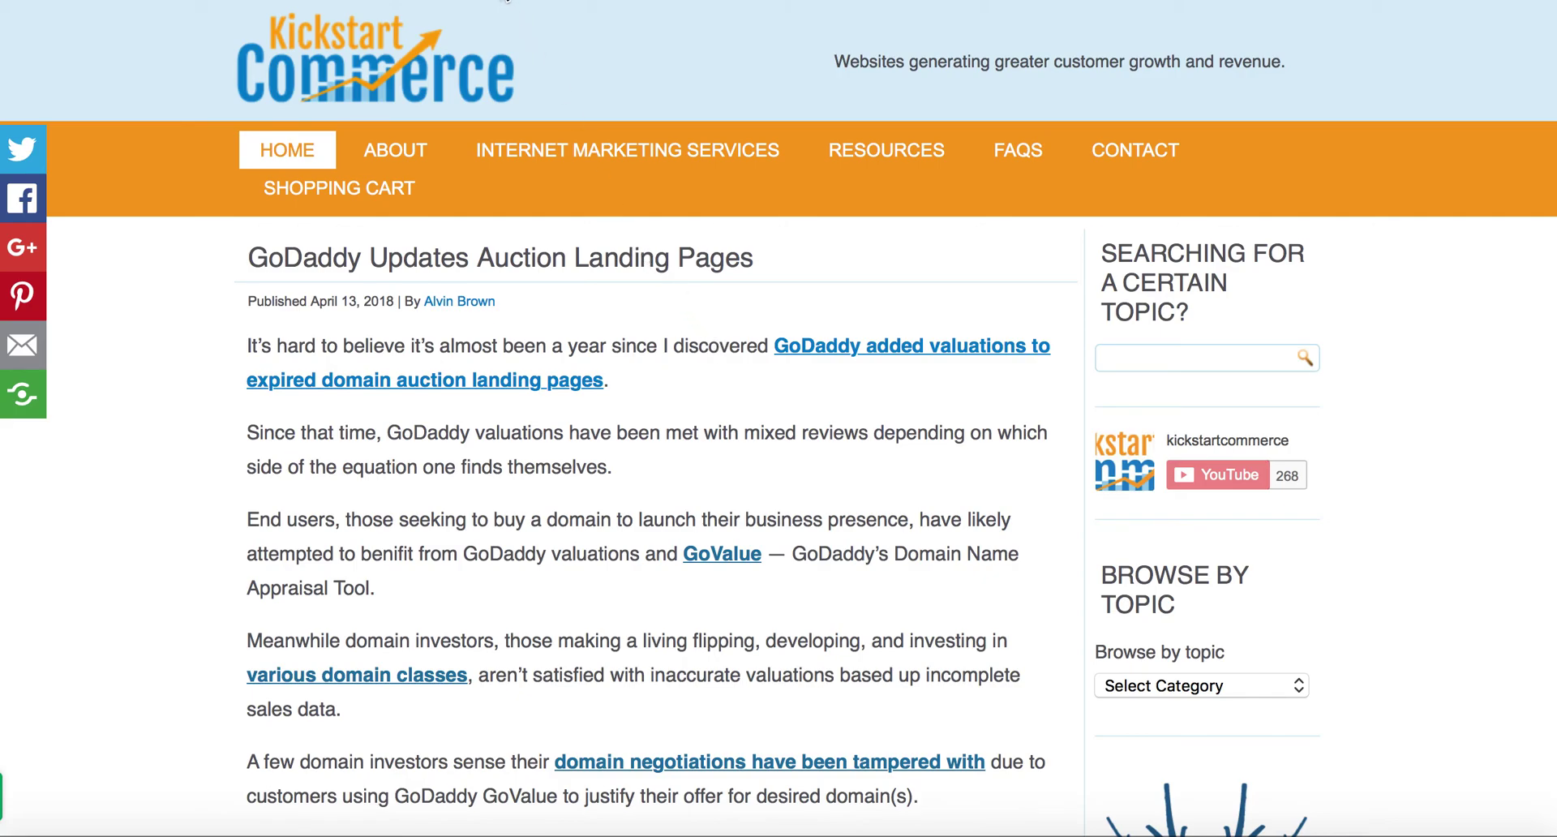
# Switch to the Engaging Life's Moments site homepage tab
pyautogui.click(508, 1)
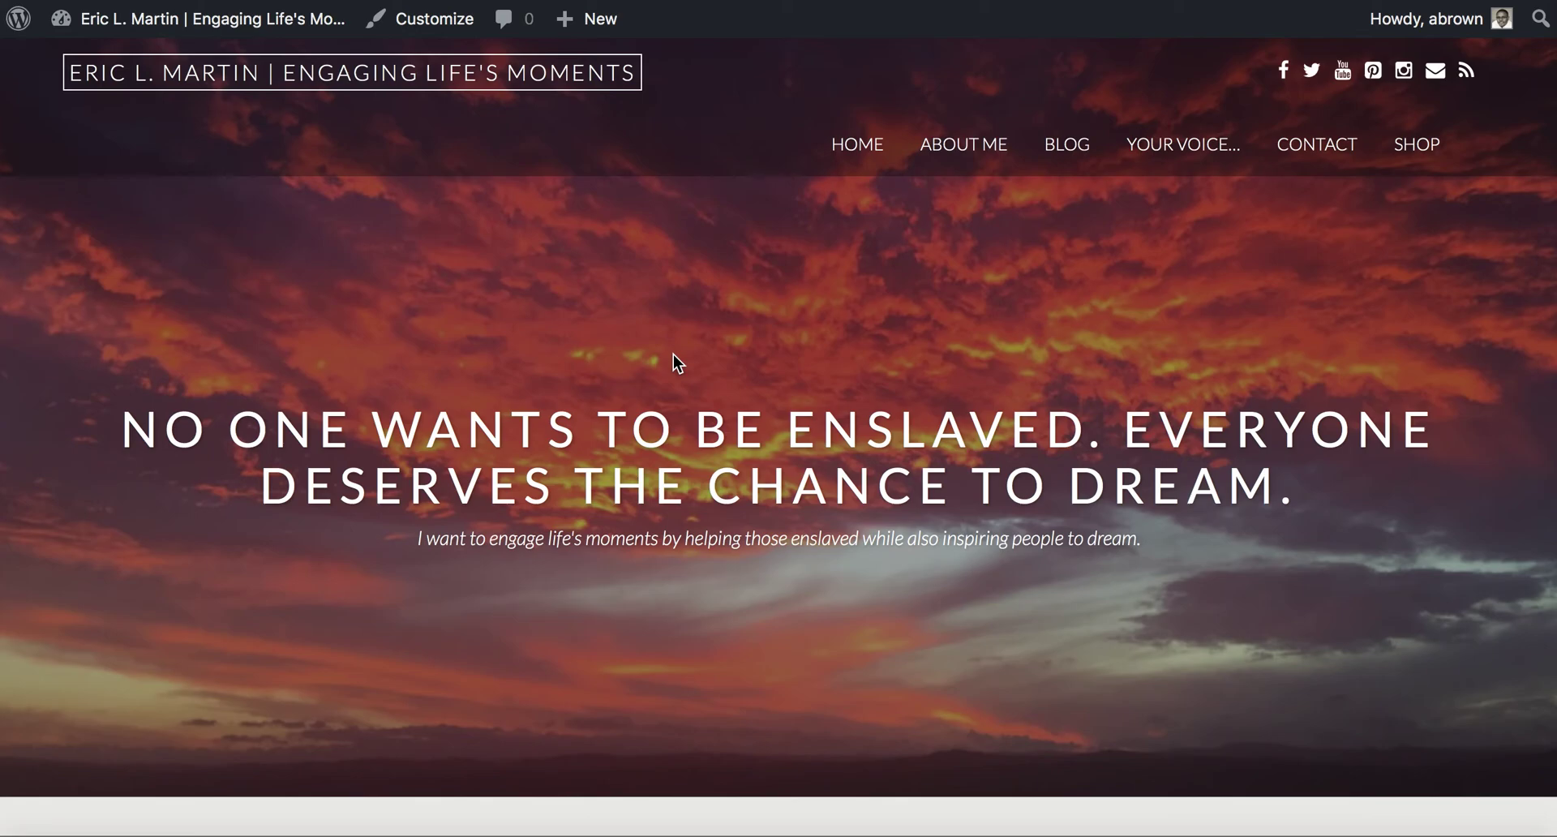
# Scroll the homepage to Test Post, open it and read through the post
pyautogui.scroll(-6, 674, 362)
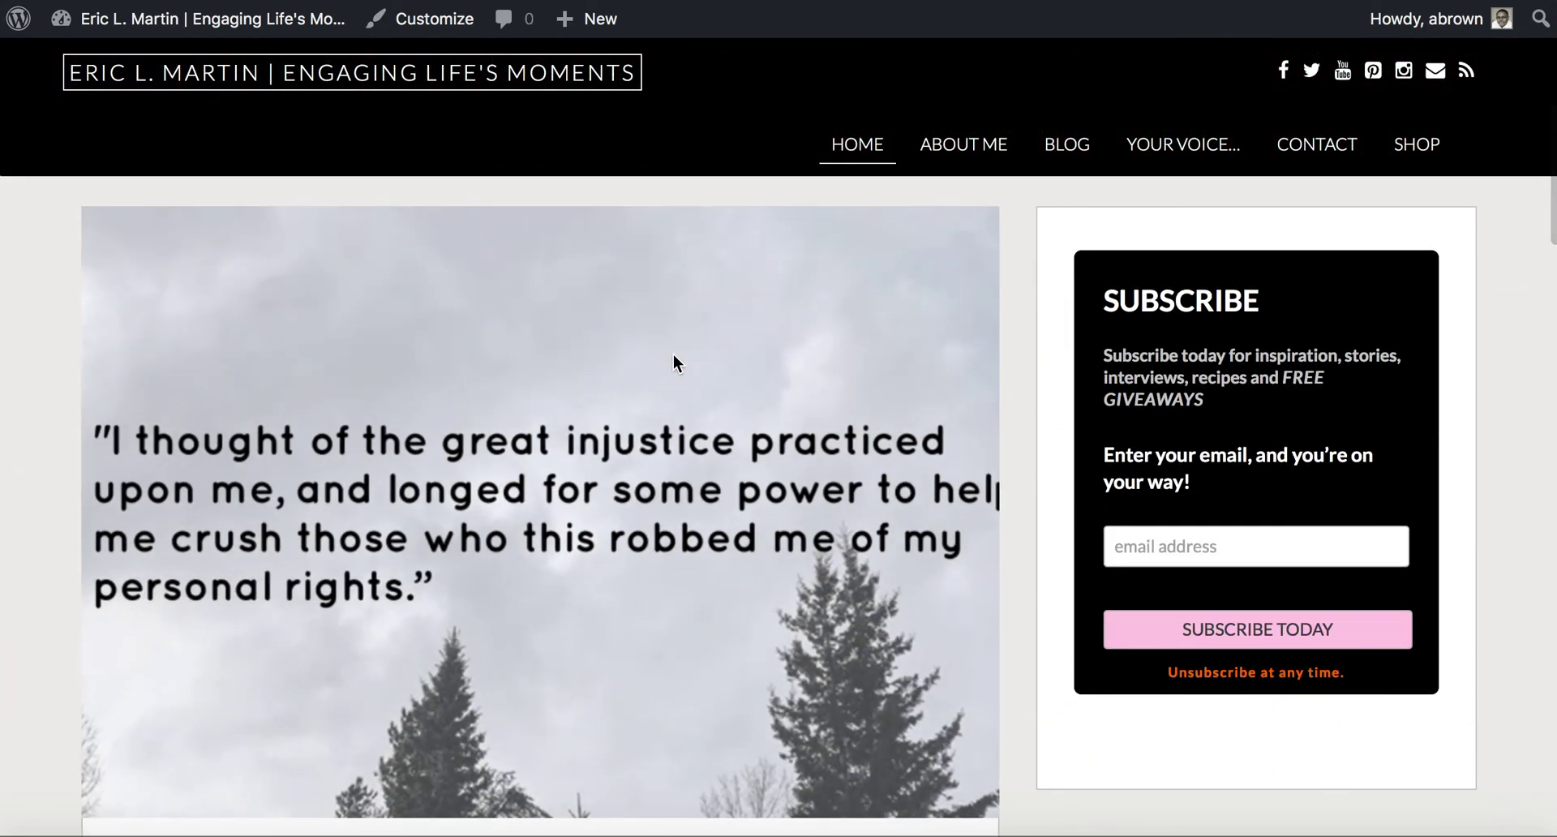
pyautogui.scroll(-3, 675, 362)
pyautogui.scroll(-4, 674, 362)
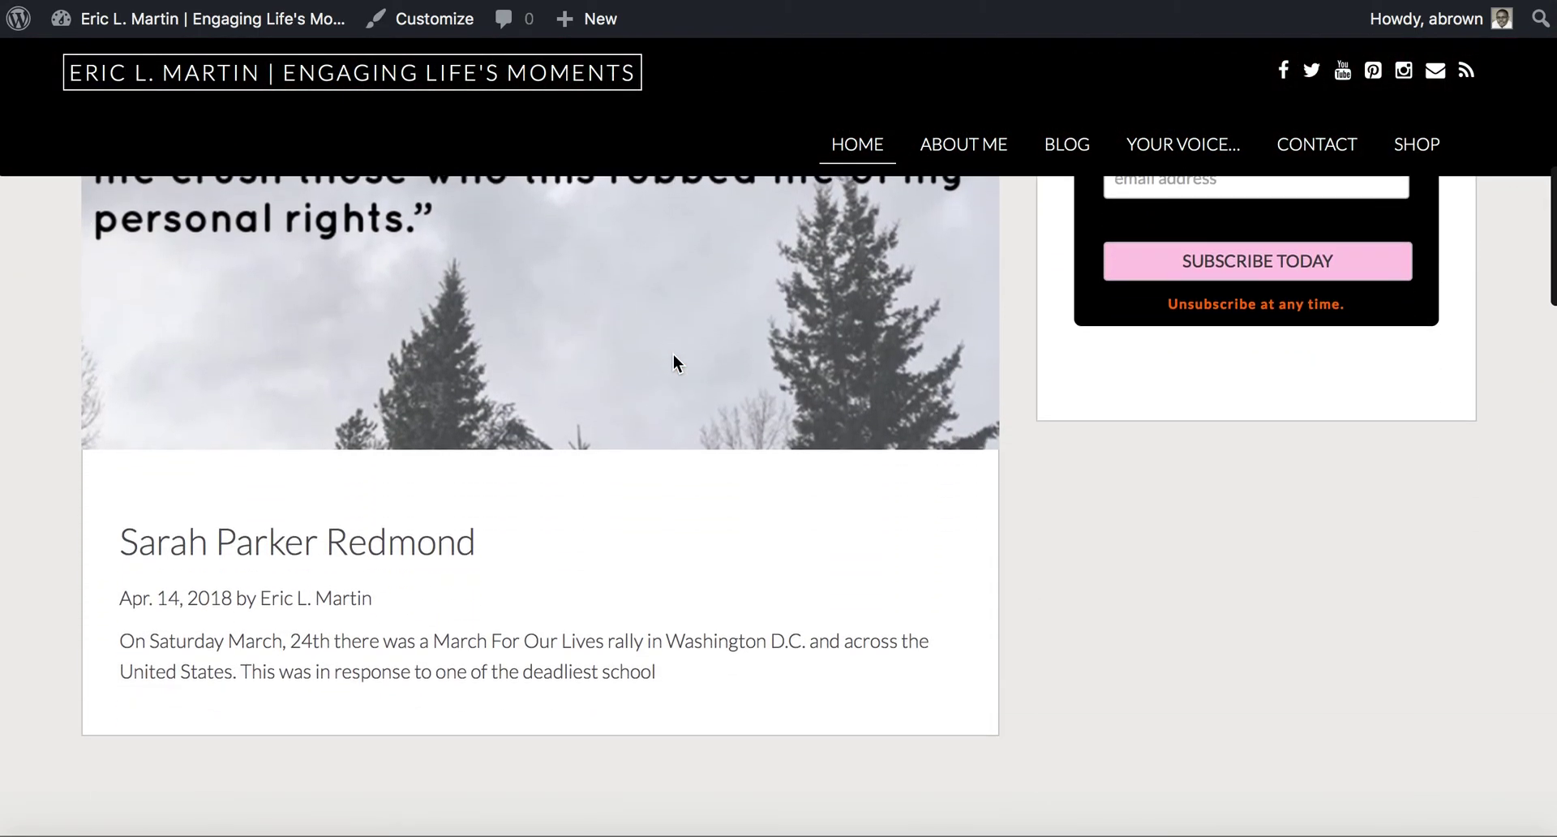
pyautogui.scroll(-4, 673, 361)
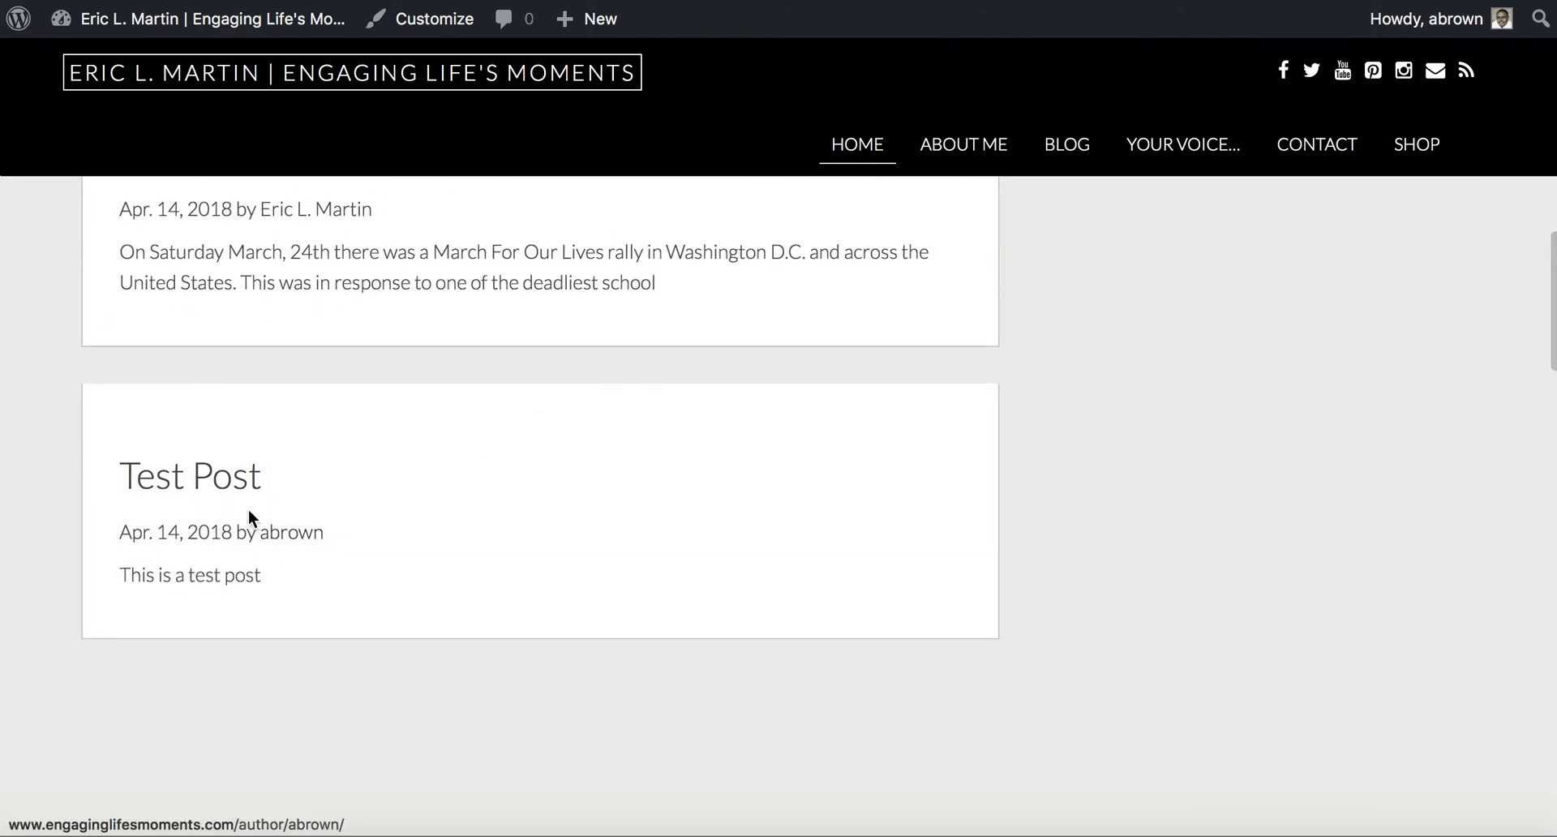
pyautogui.click(236, 476)
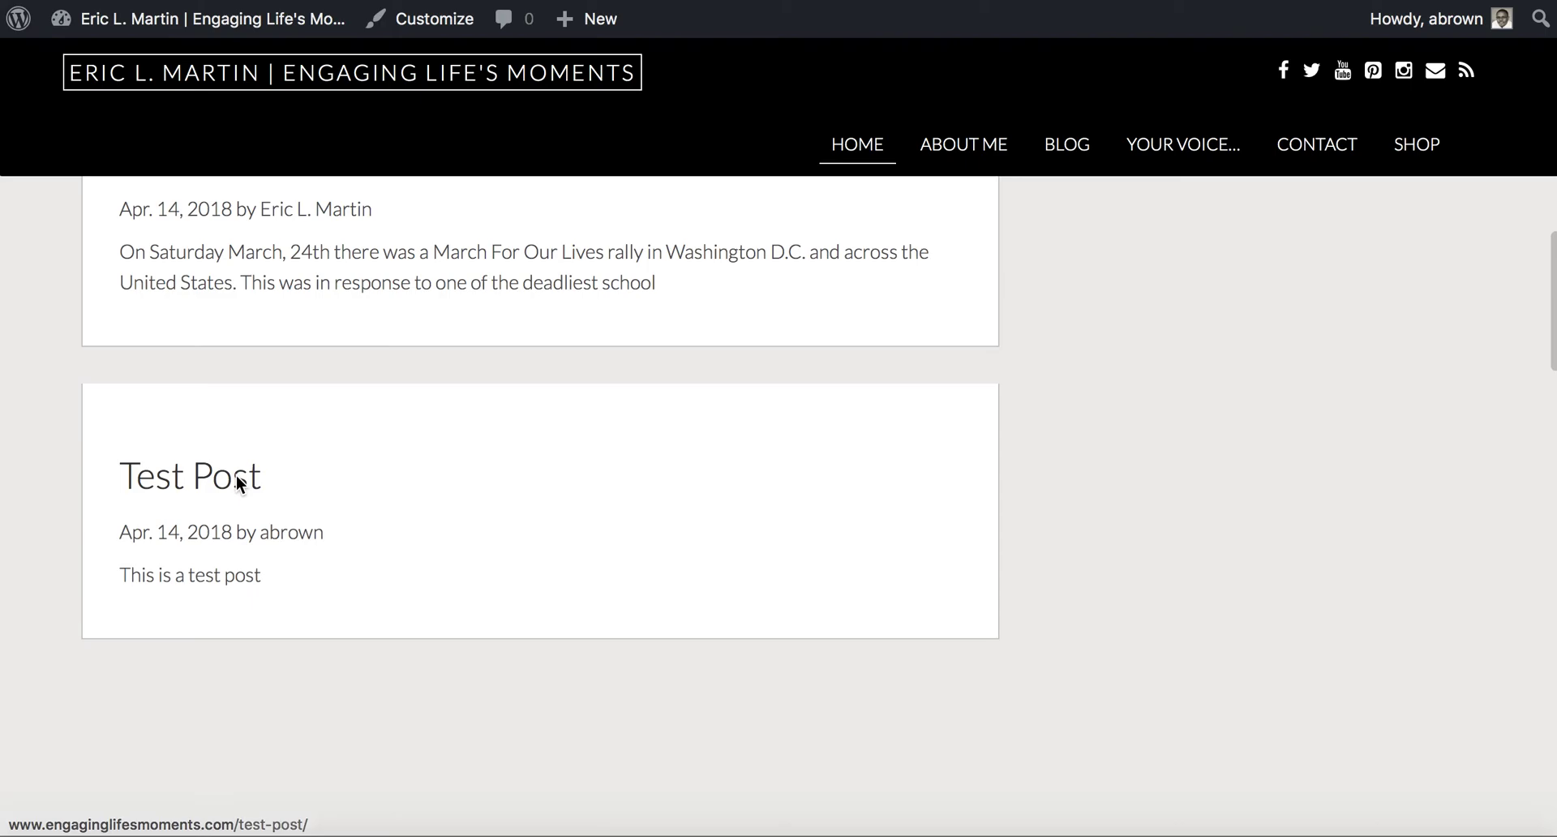
pyautogui.scroll(-5, 236, 475)
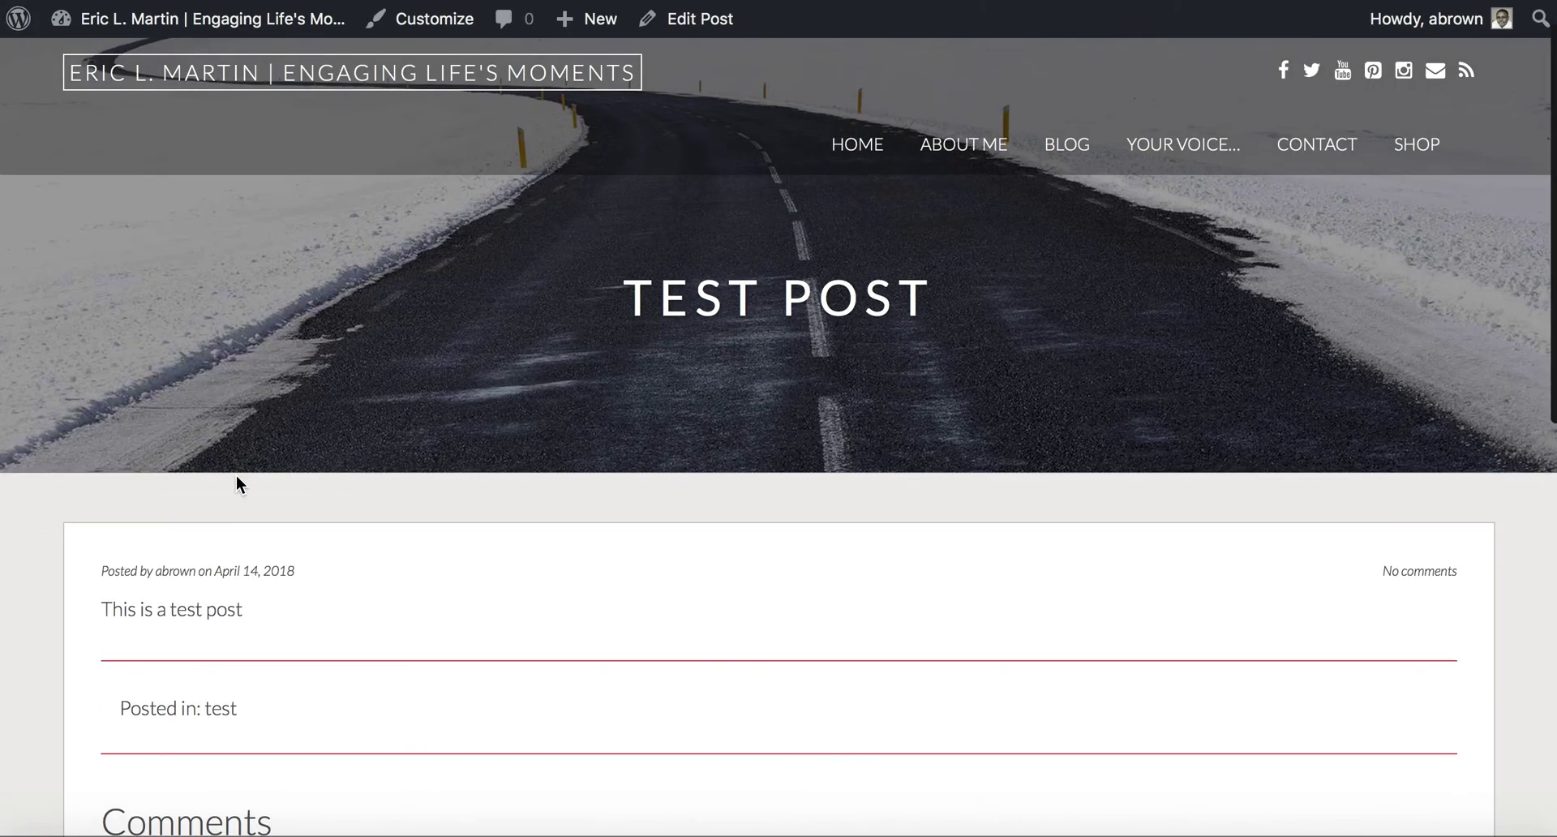
pyautogui.scroll(-7, 236, 474)
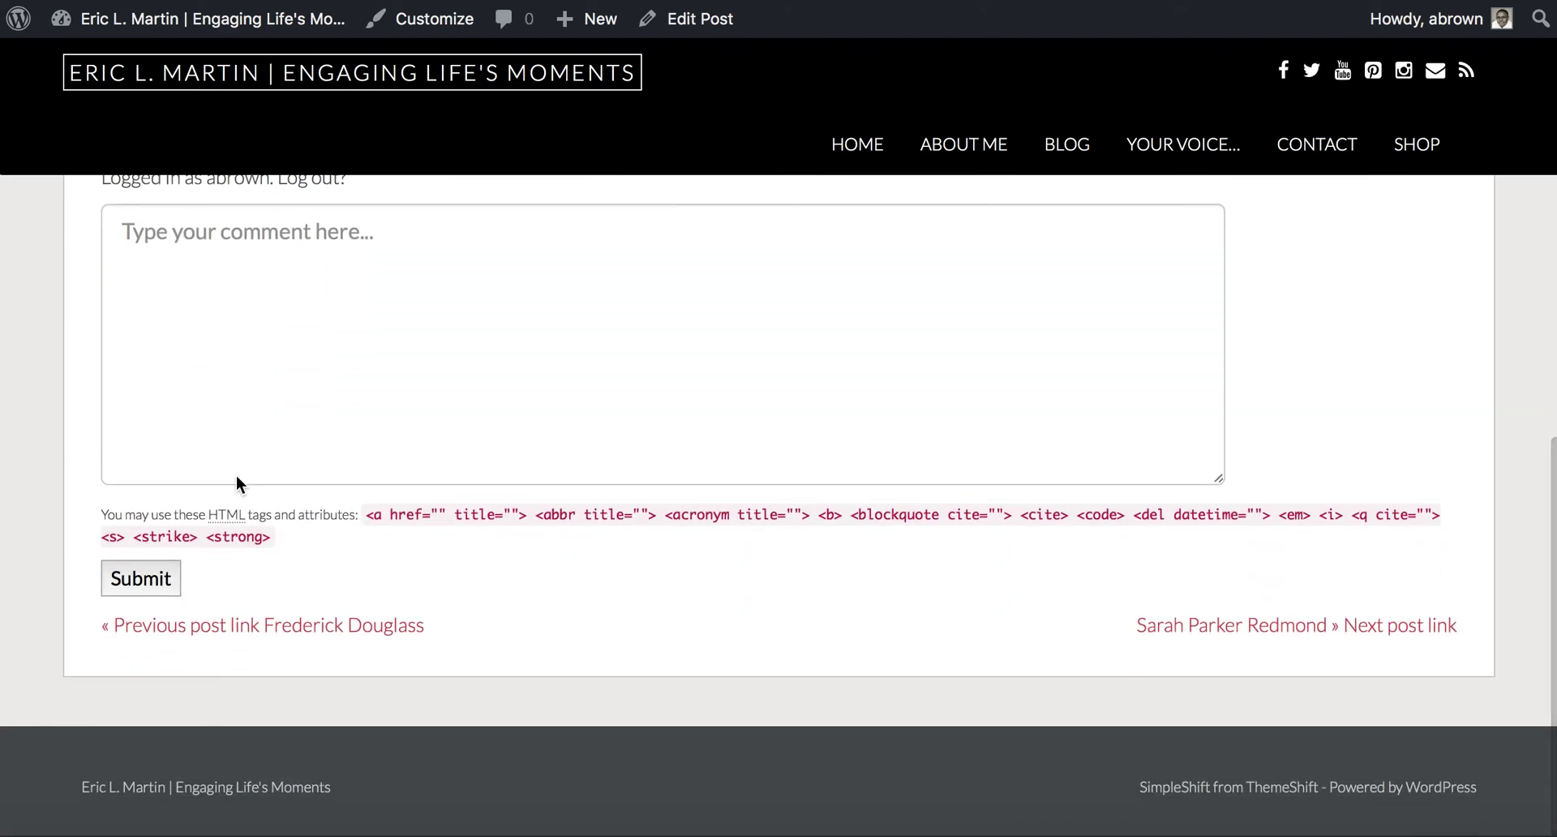
pyautogui.scroll(5, 236, 476)
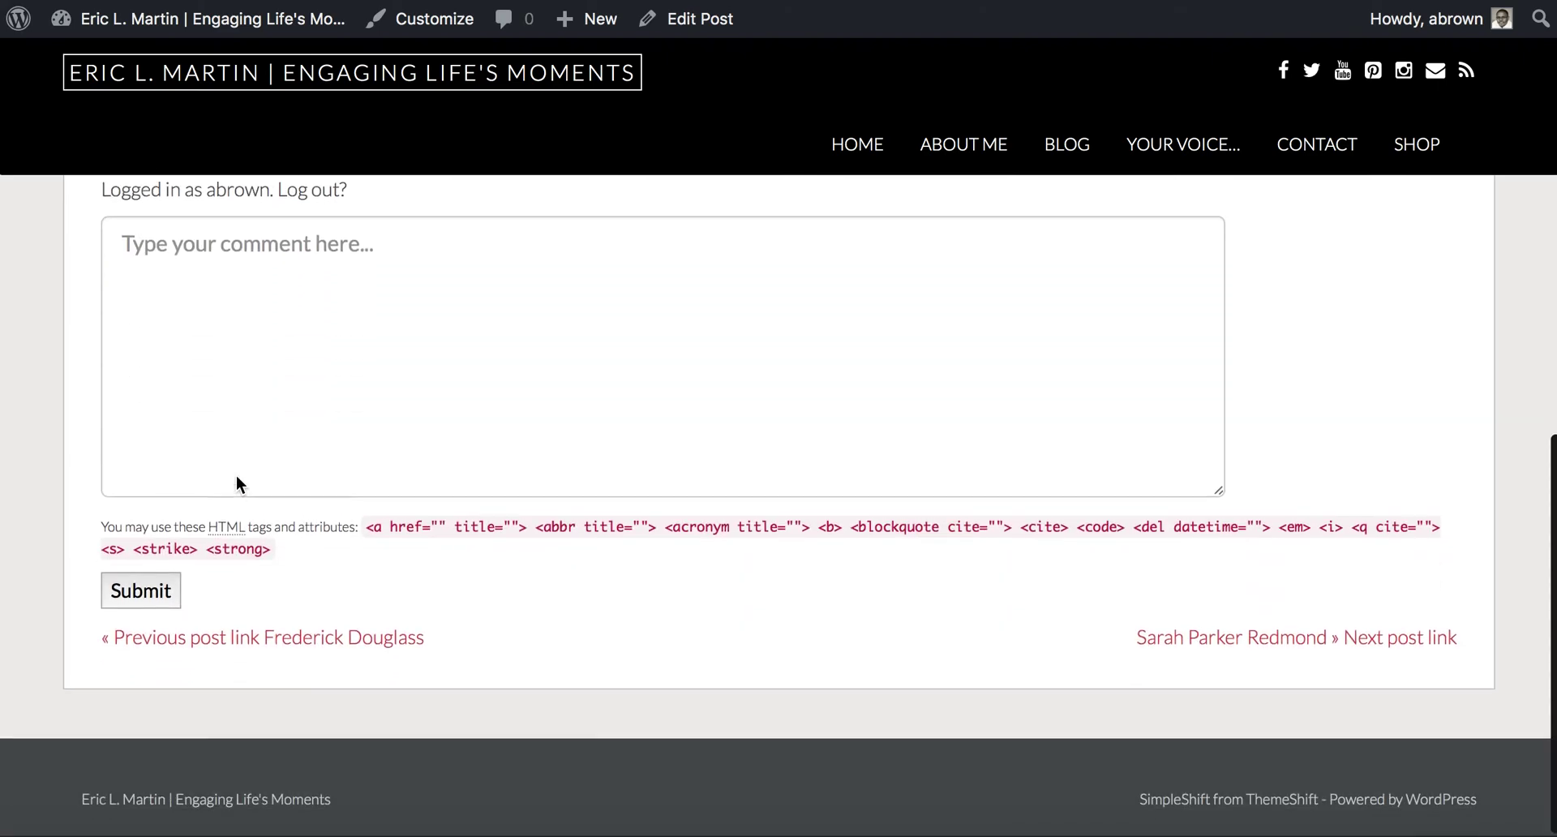
pyautogui.scroll(3, 236, 474)
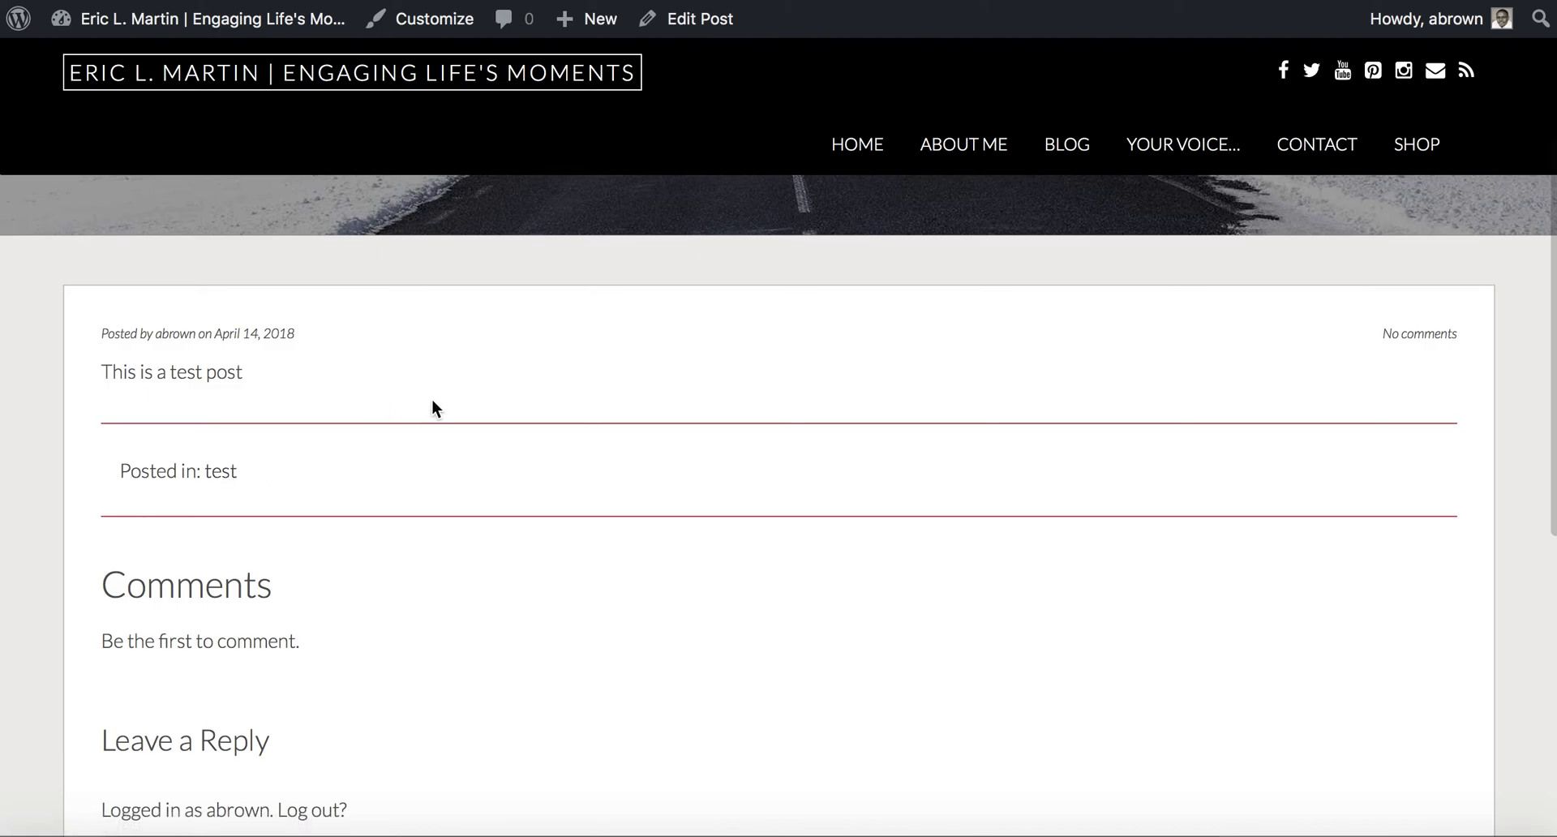
# Search Add New plugins for 'List category posts', confirm it is Active, then go to Pages
pyautogui.click(791, 2)
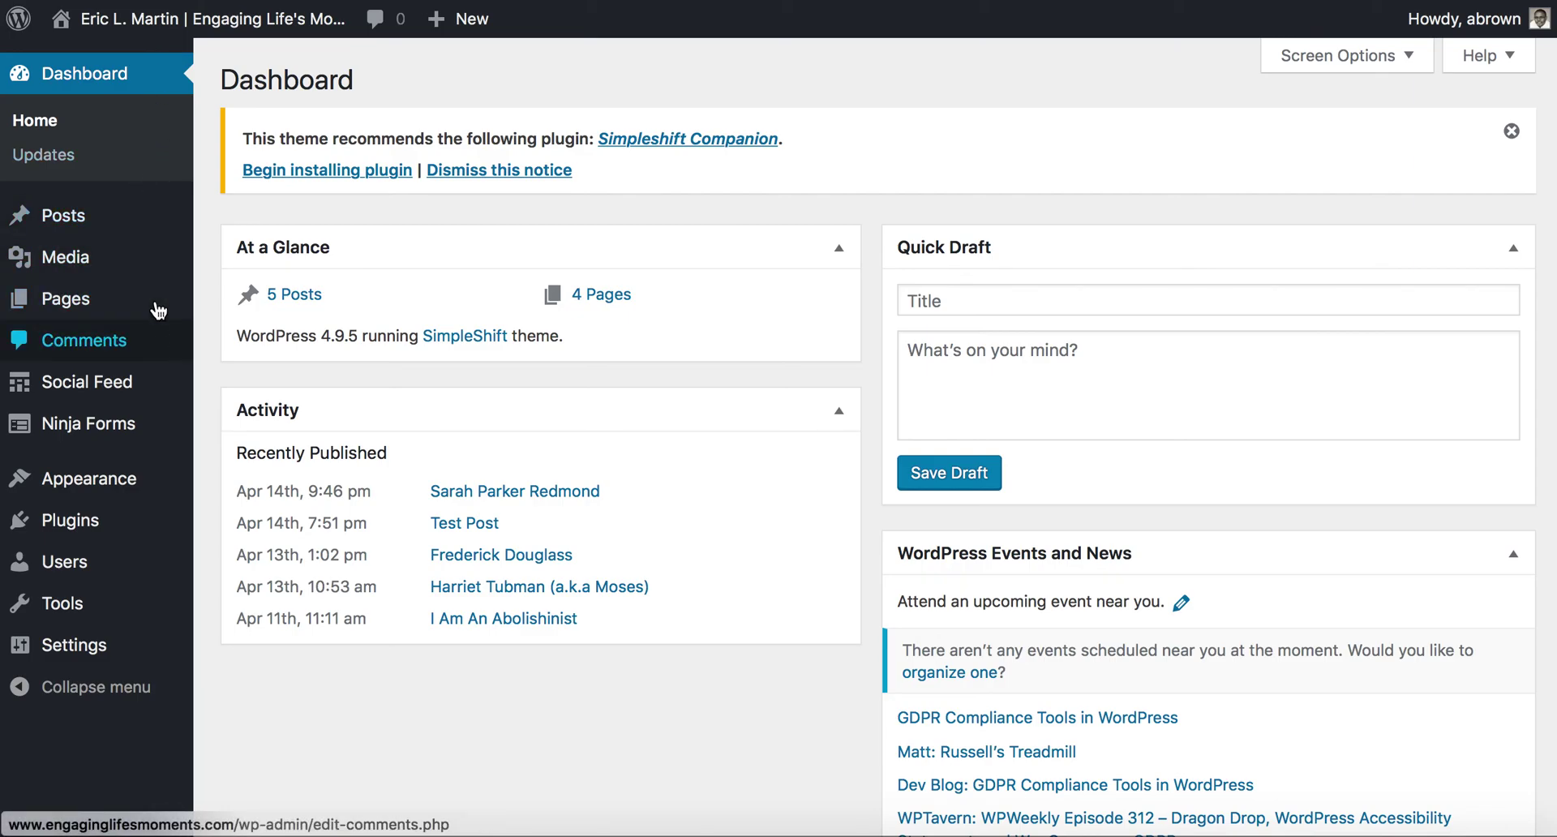
pyautogui.moveTo(146, 231)
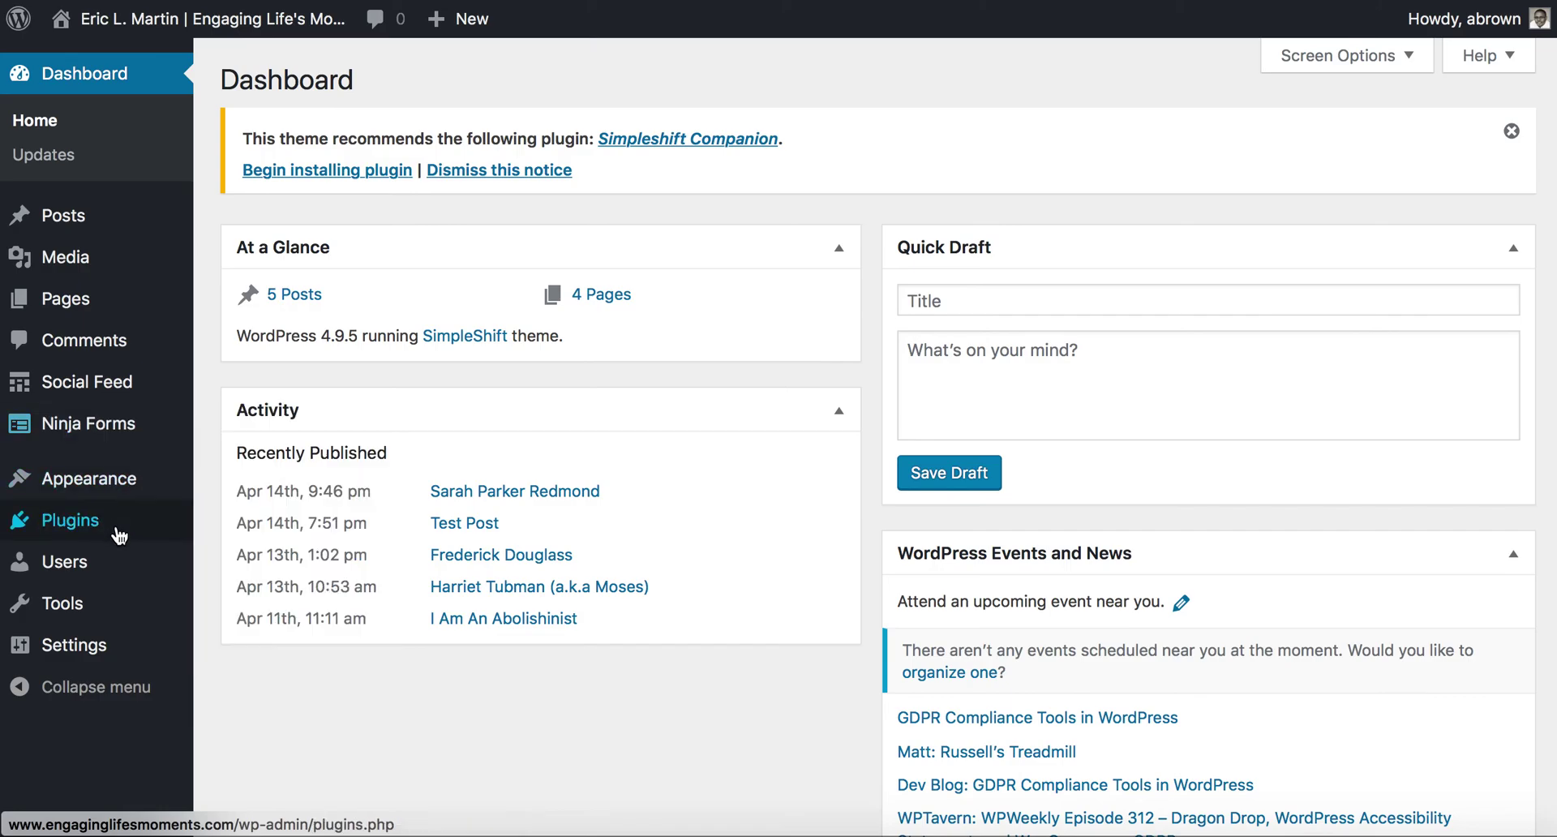
pyautogui.moveTo(120, 528)
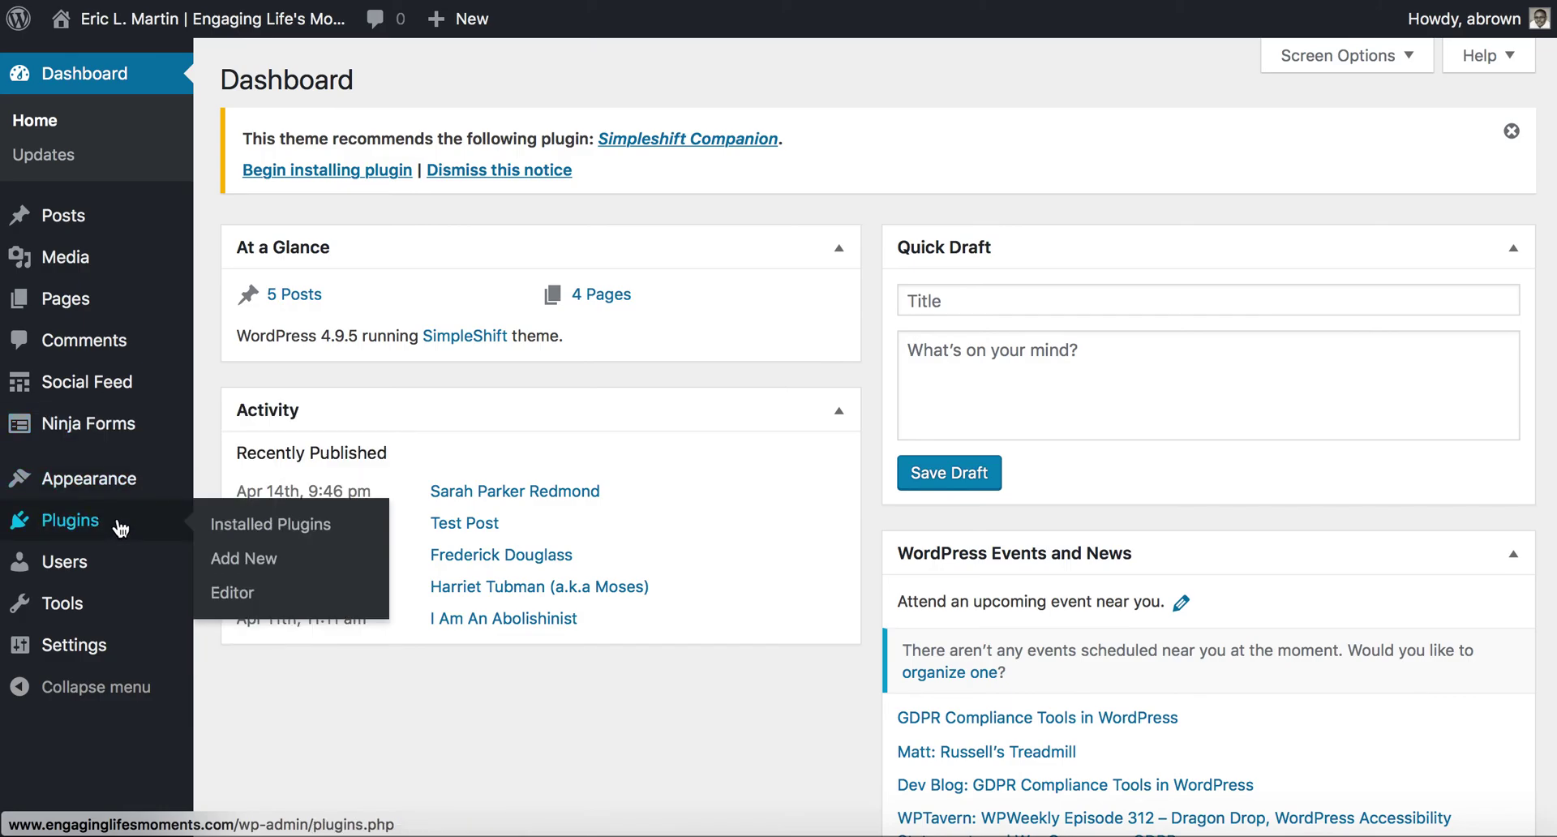
pyautogui.click(245, 563)
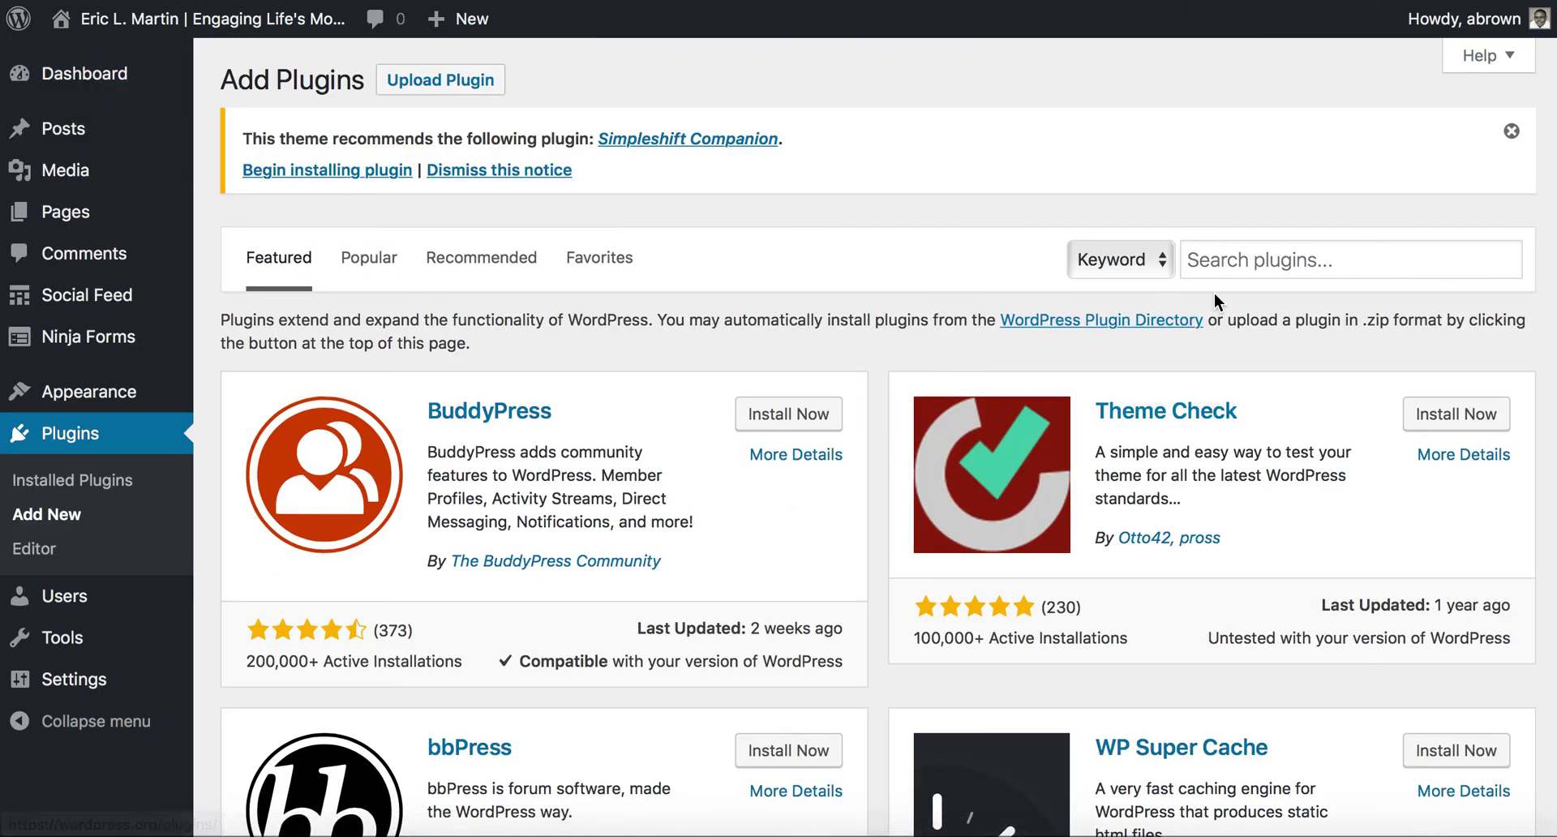
pyautogui.click(1257, 244)
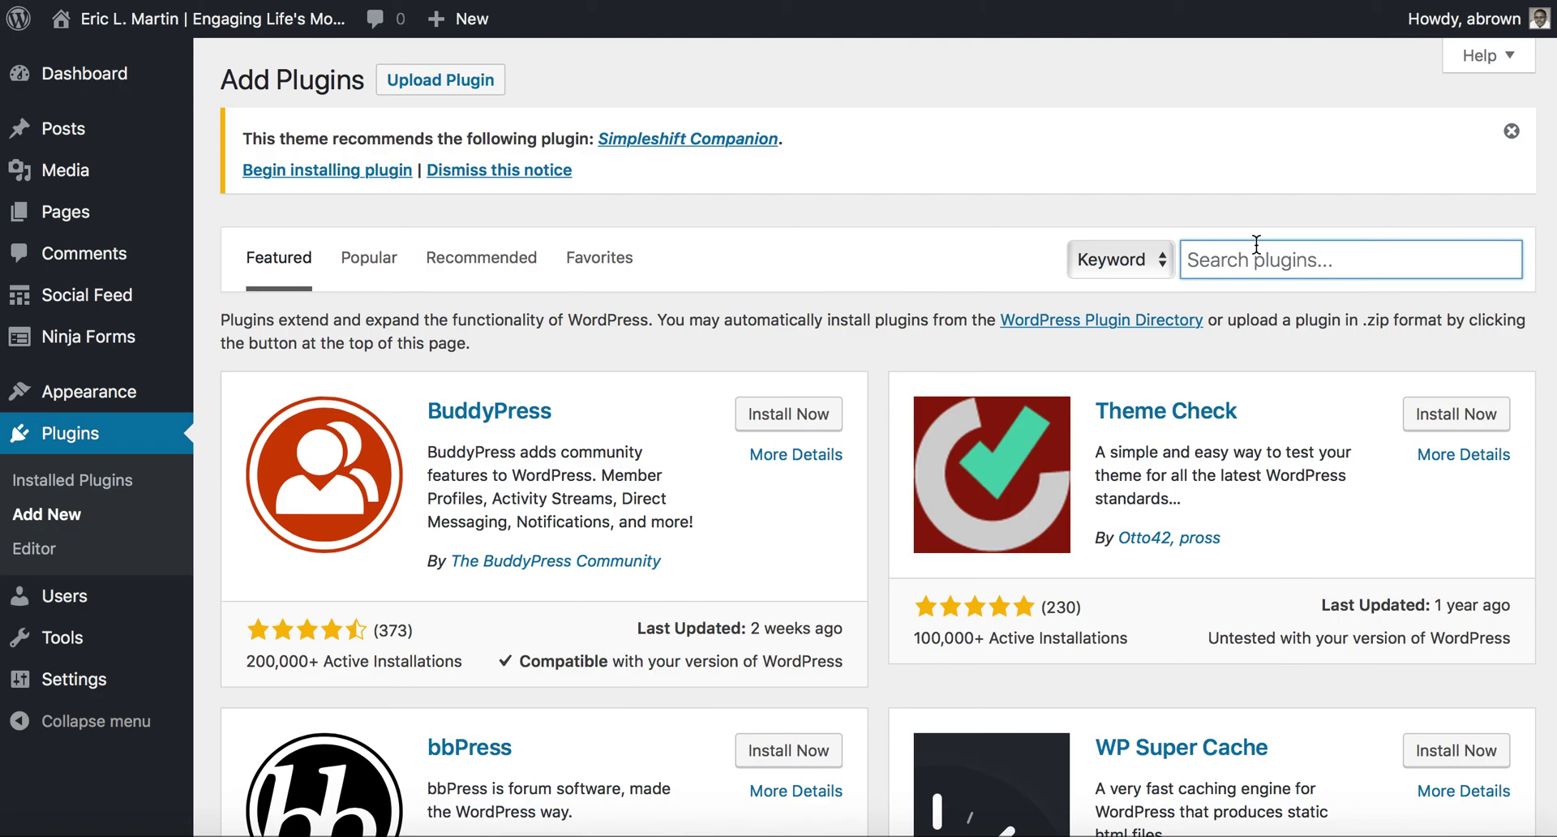
pyautogui.write('List ca')
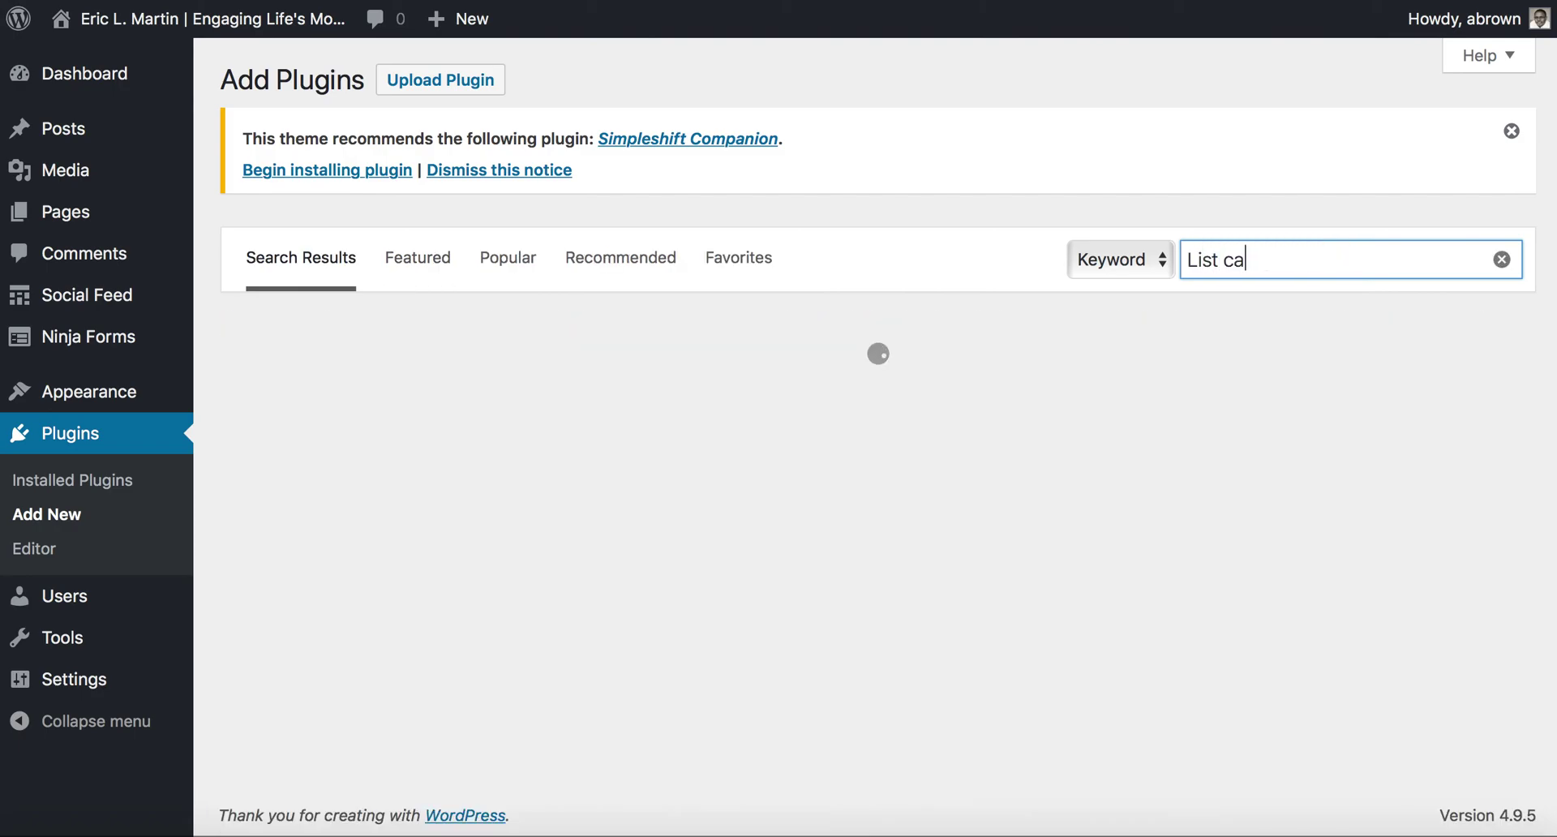
pyautogui.write('tegory posts')
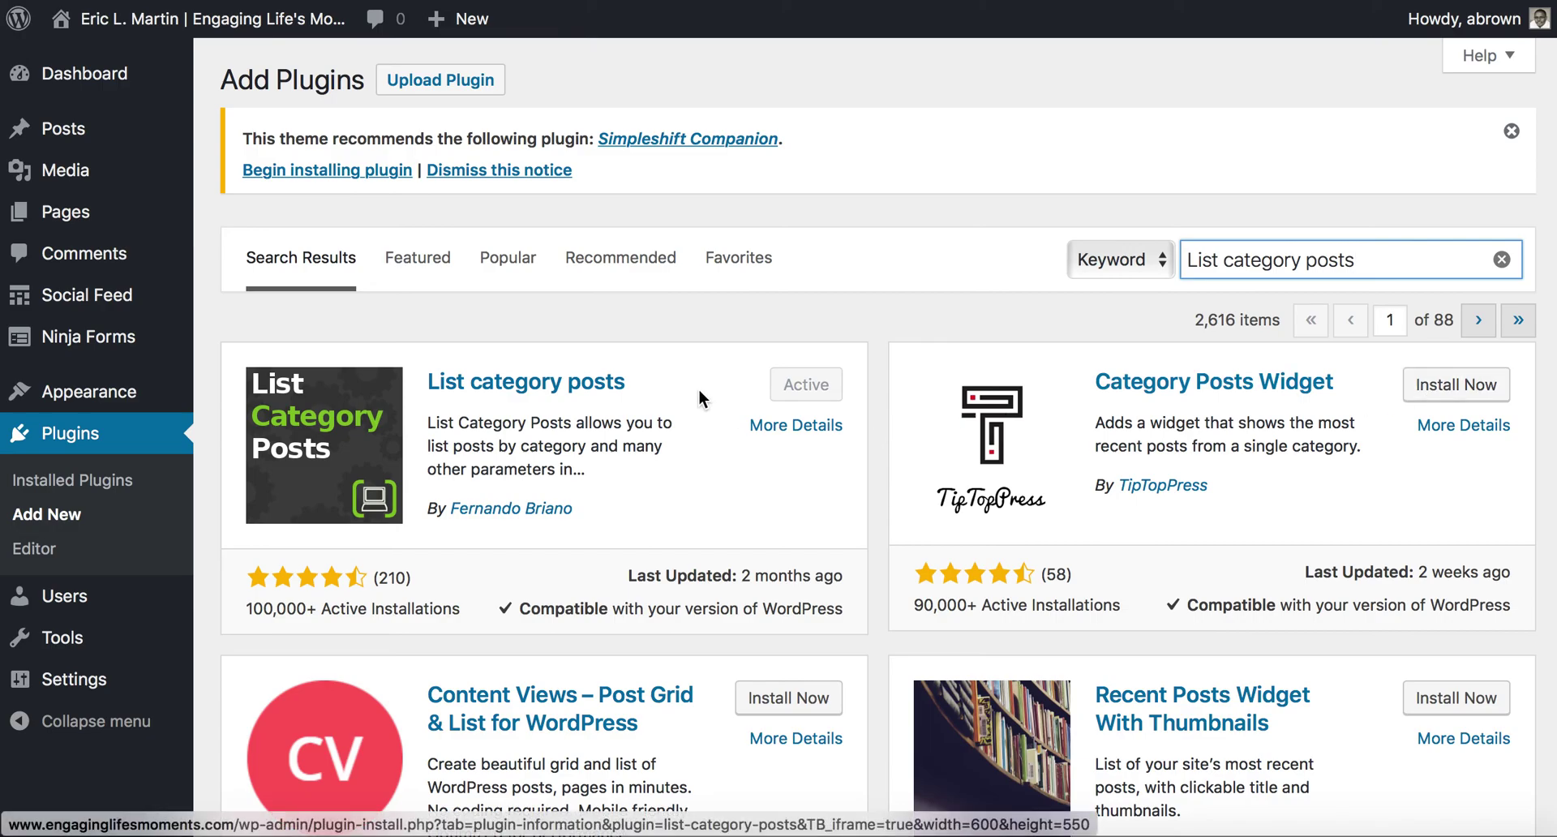
pyautogui.click(141, 216)
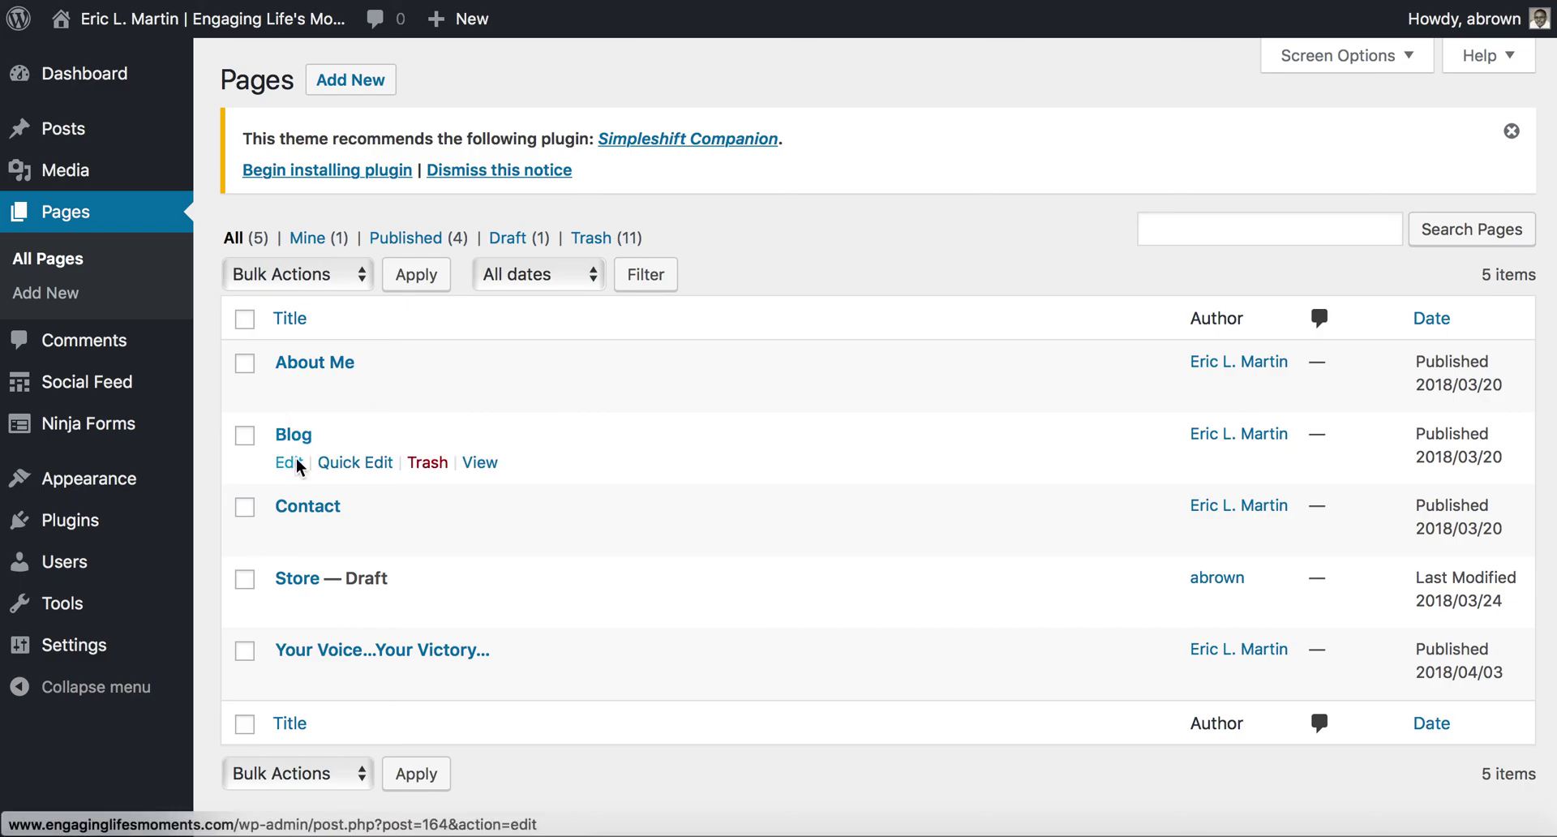
# Paste [catlist numberofposts="10" name="test"] at the top of the Blog page, then view the plugin's WordPress.org page
pyautogui.click(291, 462)
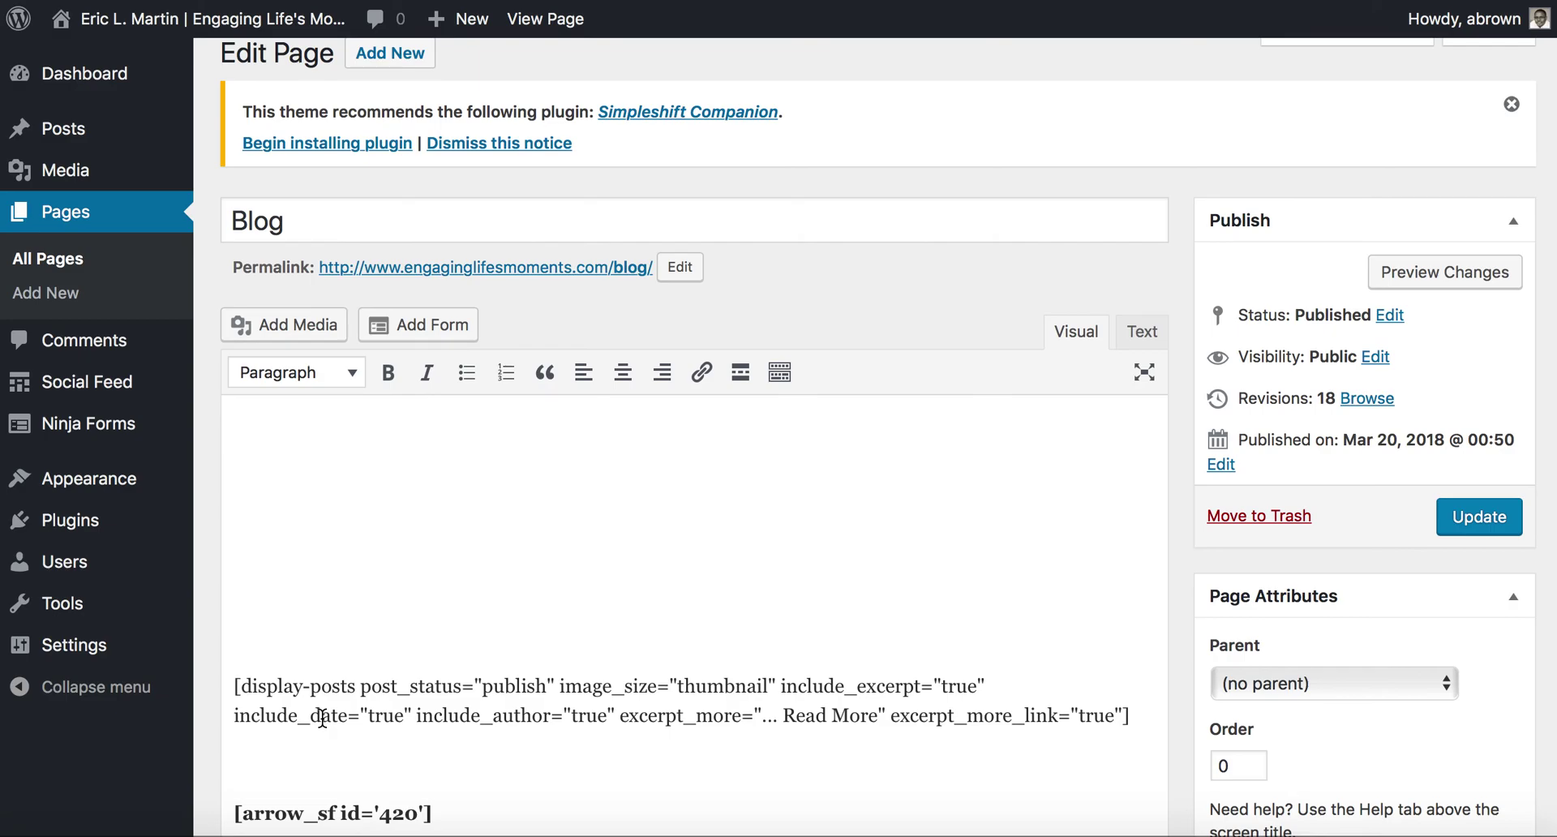
pyautogui.click(253, 418)
pyautogui.write('[catlist numberofposts="10" name="test"]')
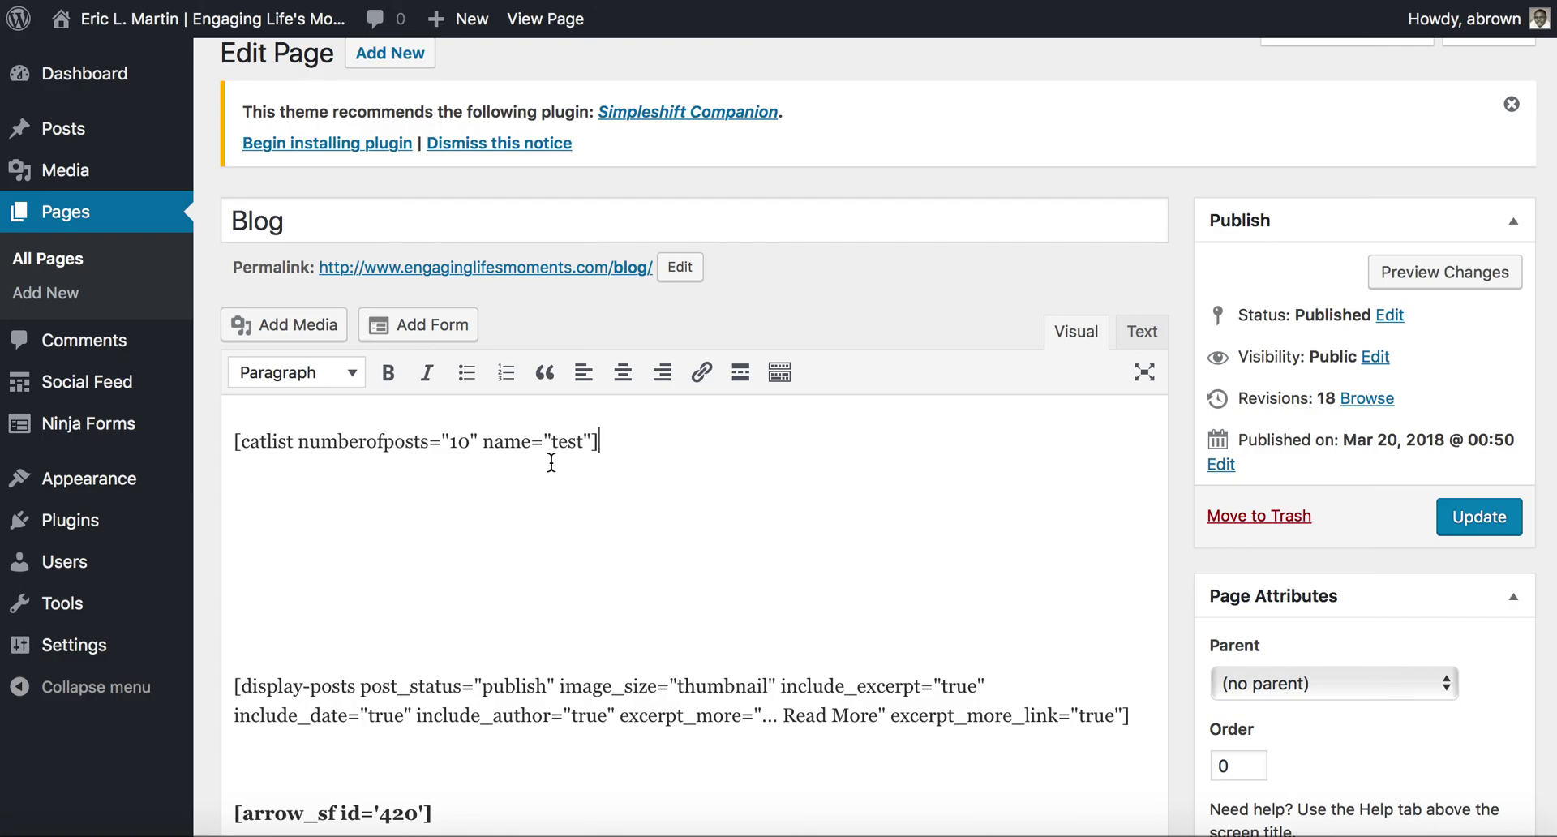
pyautogui.click(1030, 4)
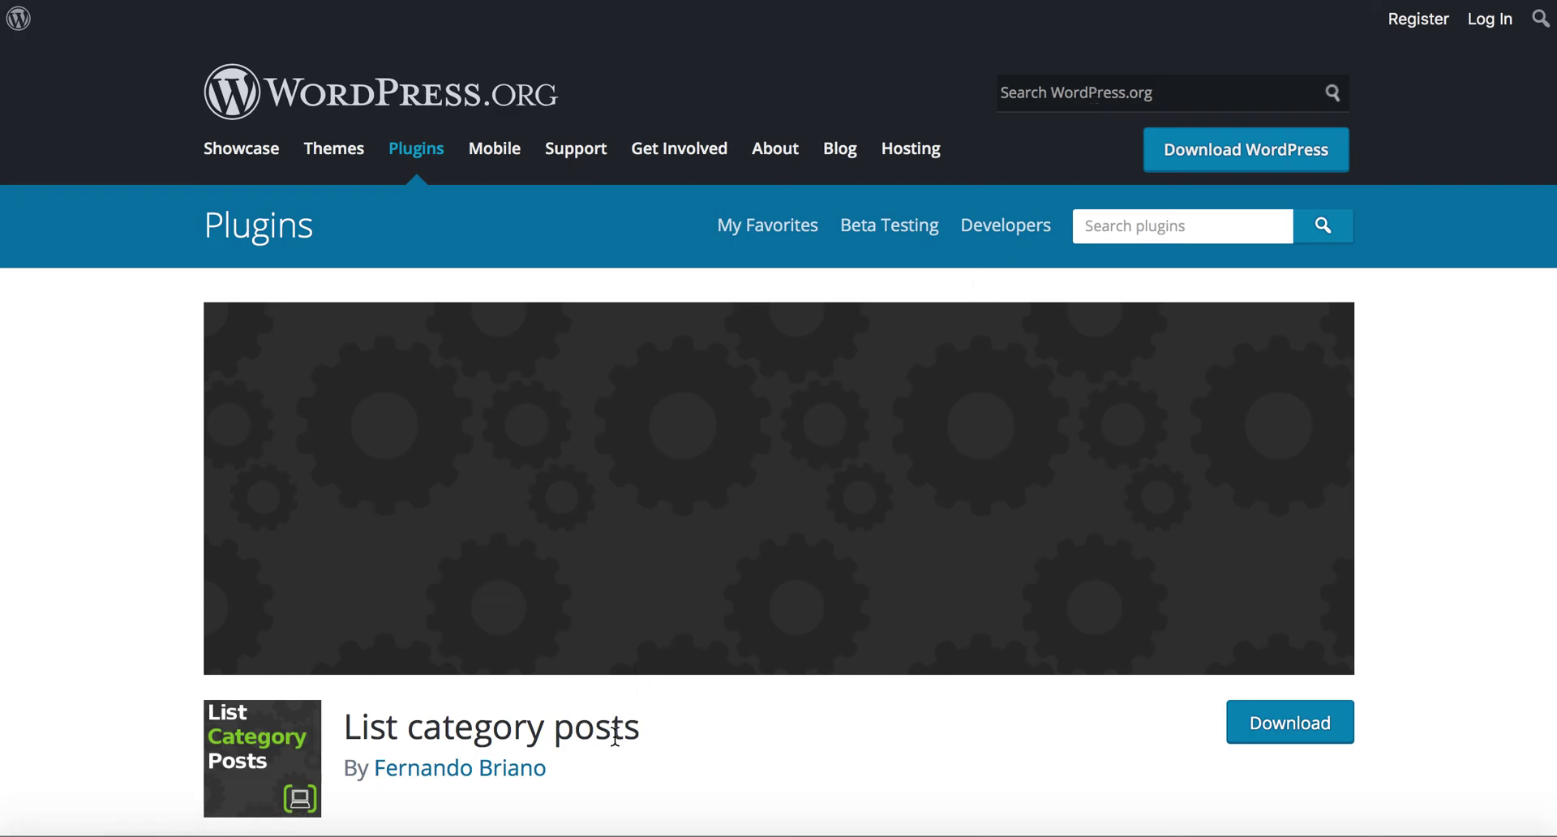
pyautogui.scroll(-2, 615, 735)
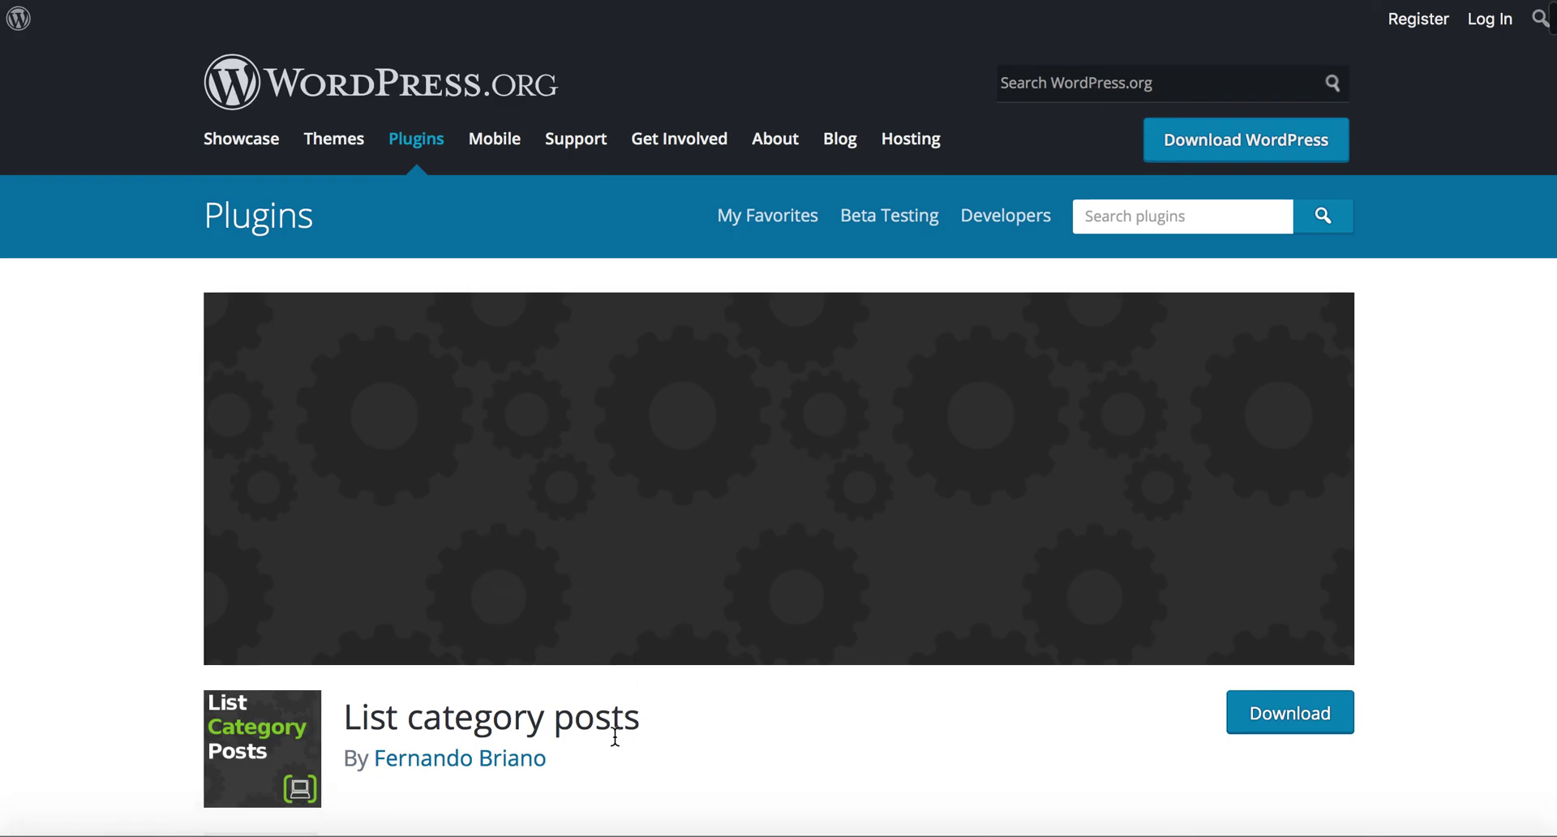
pyautogui.scroll(1, 615, 734)
pyautogui.scroll(-1, 616, 740)
pyautogui.scroll(-5, 616, 740)
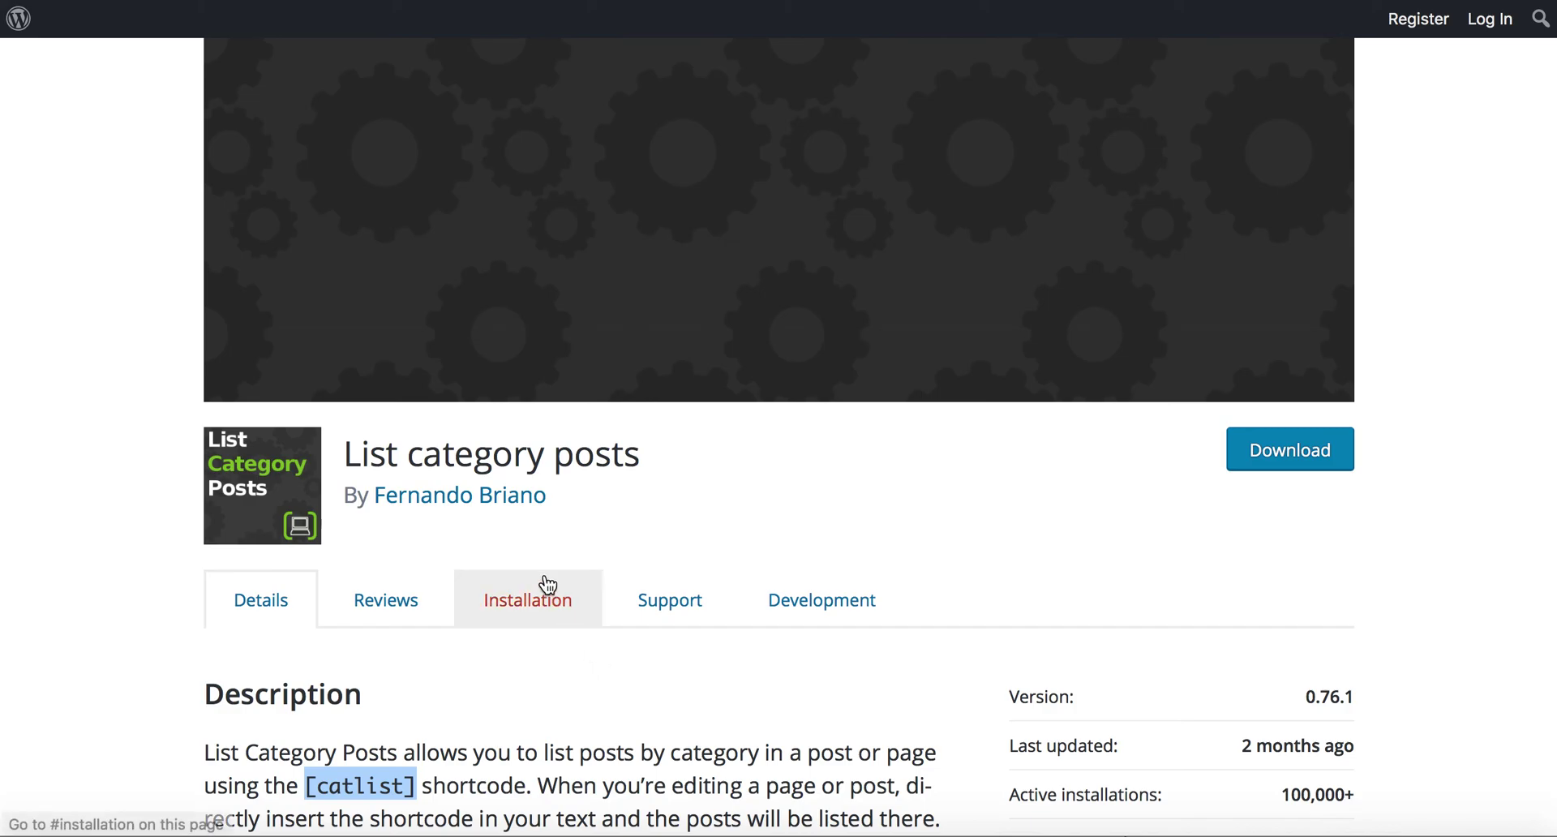
pyautogui.scroll(-5, 535, 564)
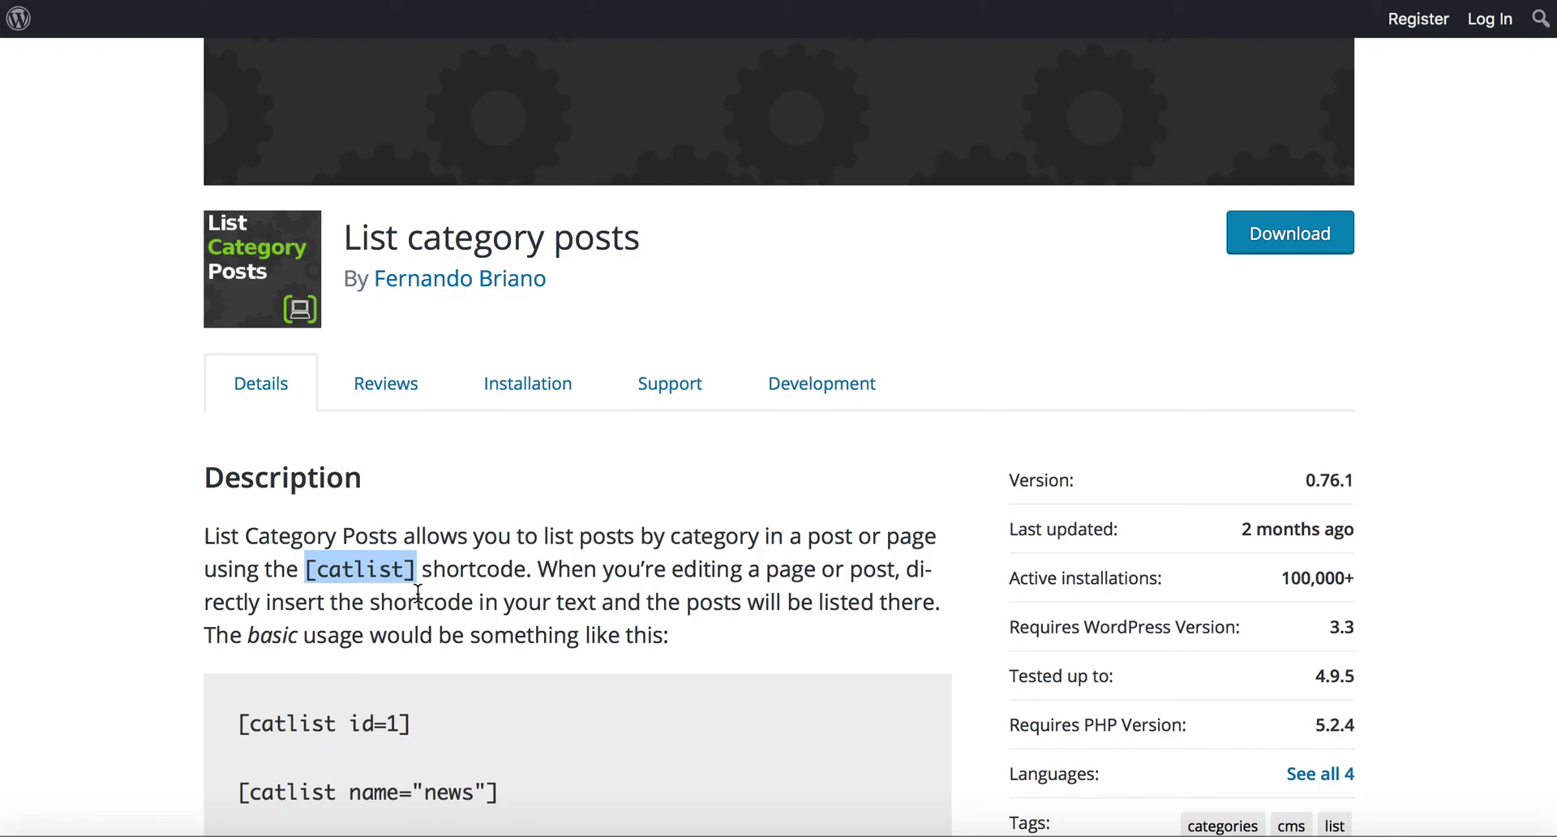
pyautogui.scroll(-3, 423, 596)
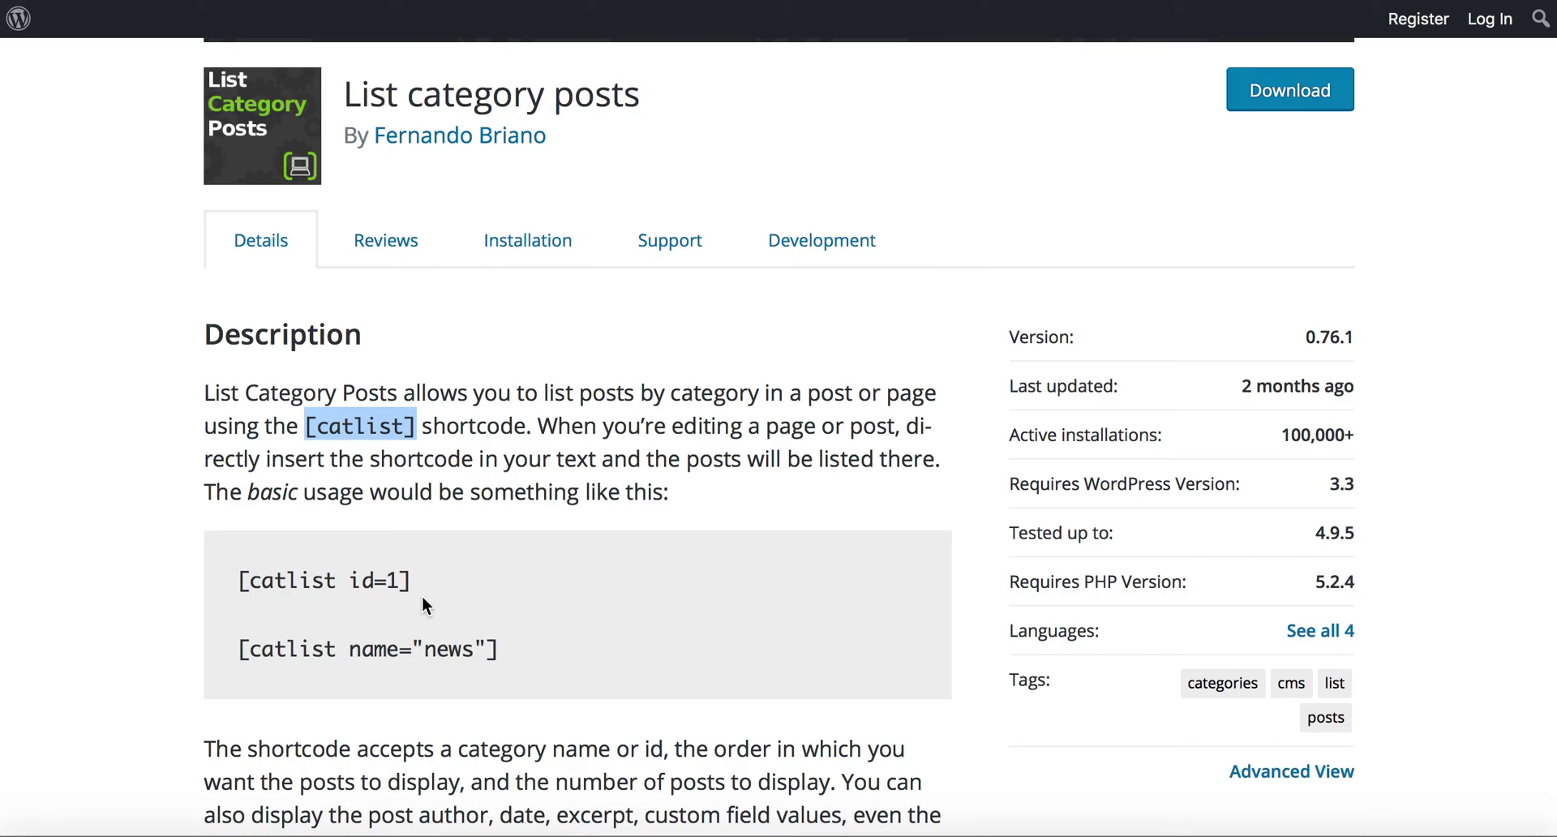
pyautogui.scroll(-4, 421, 602)
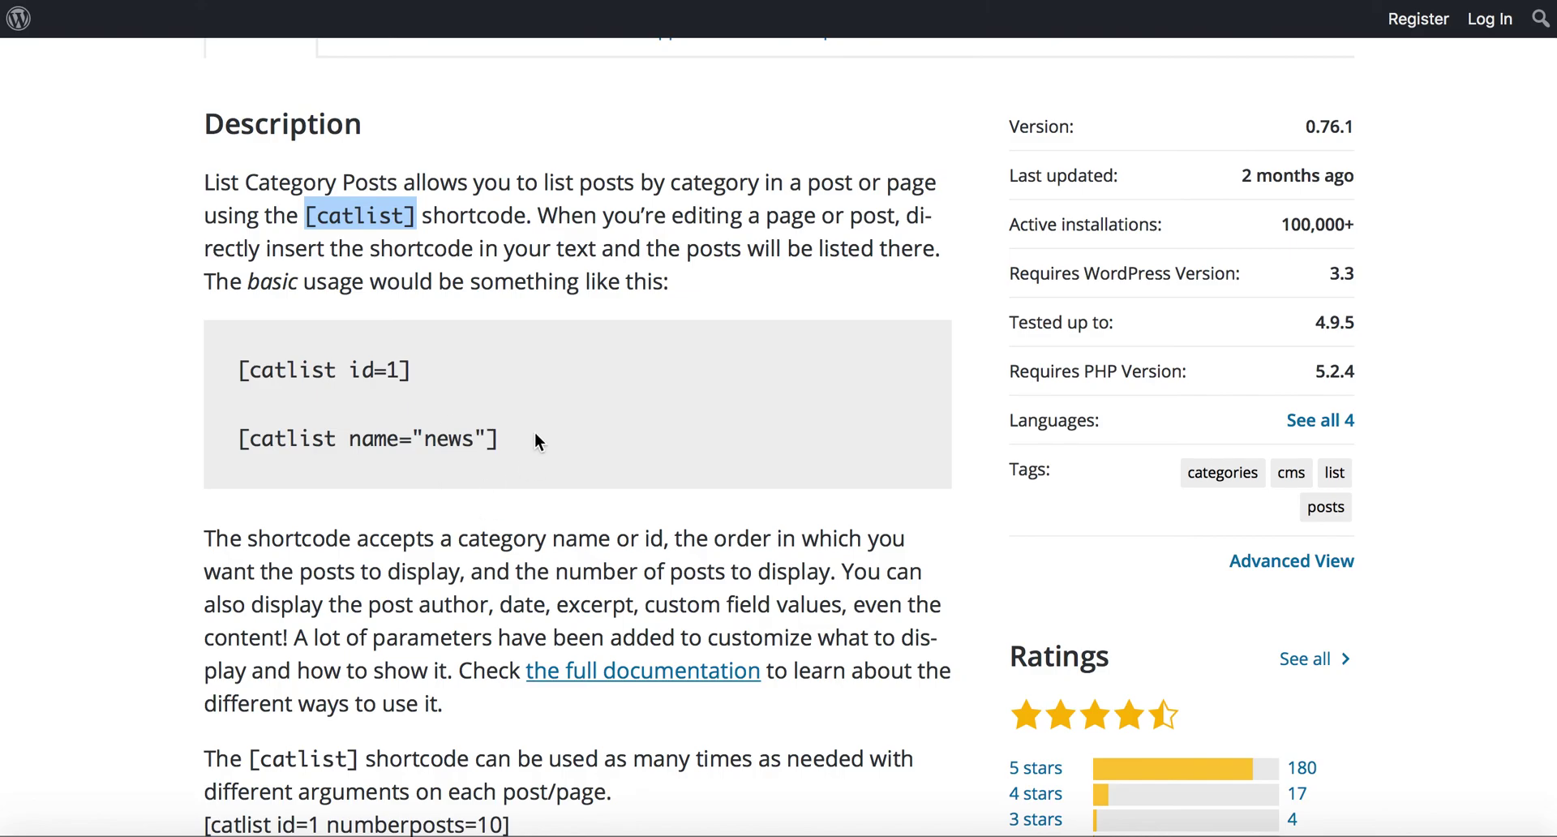
# Open the plugin's full documentation on the GitHub wiki and scroll through it
pyautogui.click(599, 675)
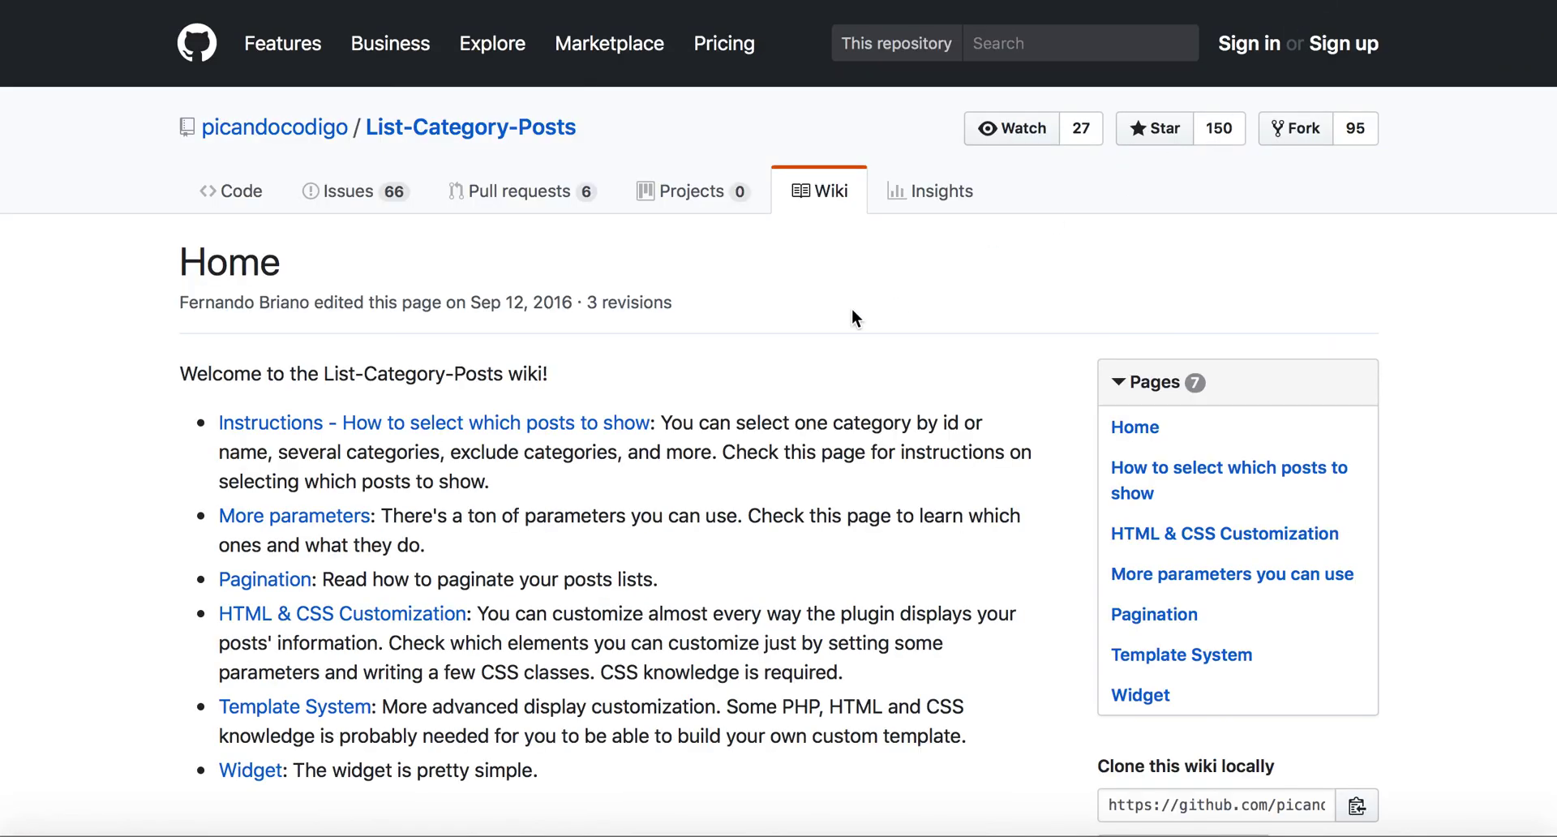
pyautogui.scroll(-2, 673, 381)
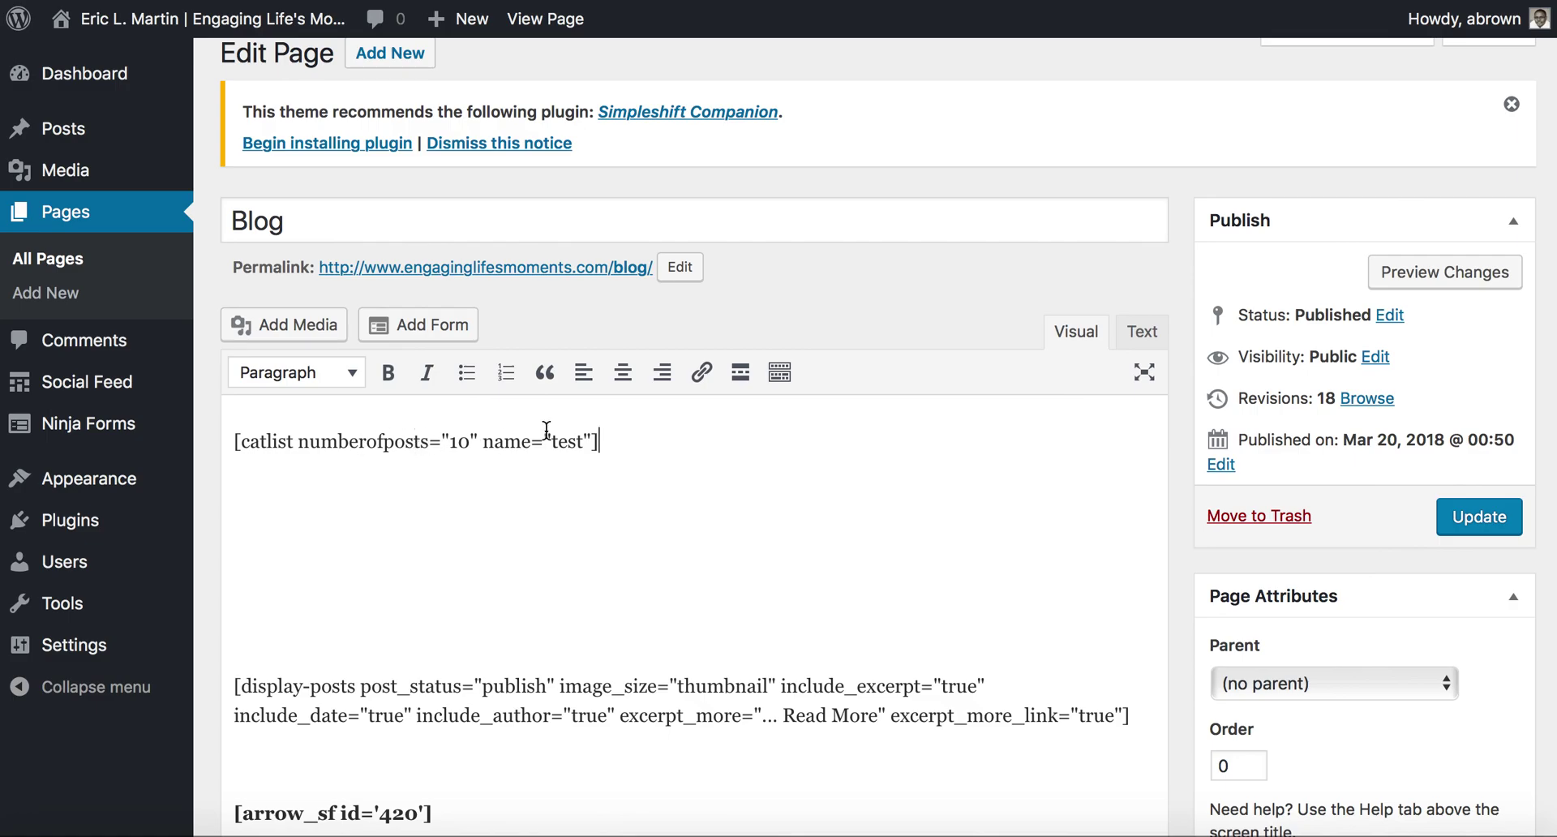
# Update the Blog page, then open BLOG on the live site to check the Test Post list
pyautogui.click(1480, 519)
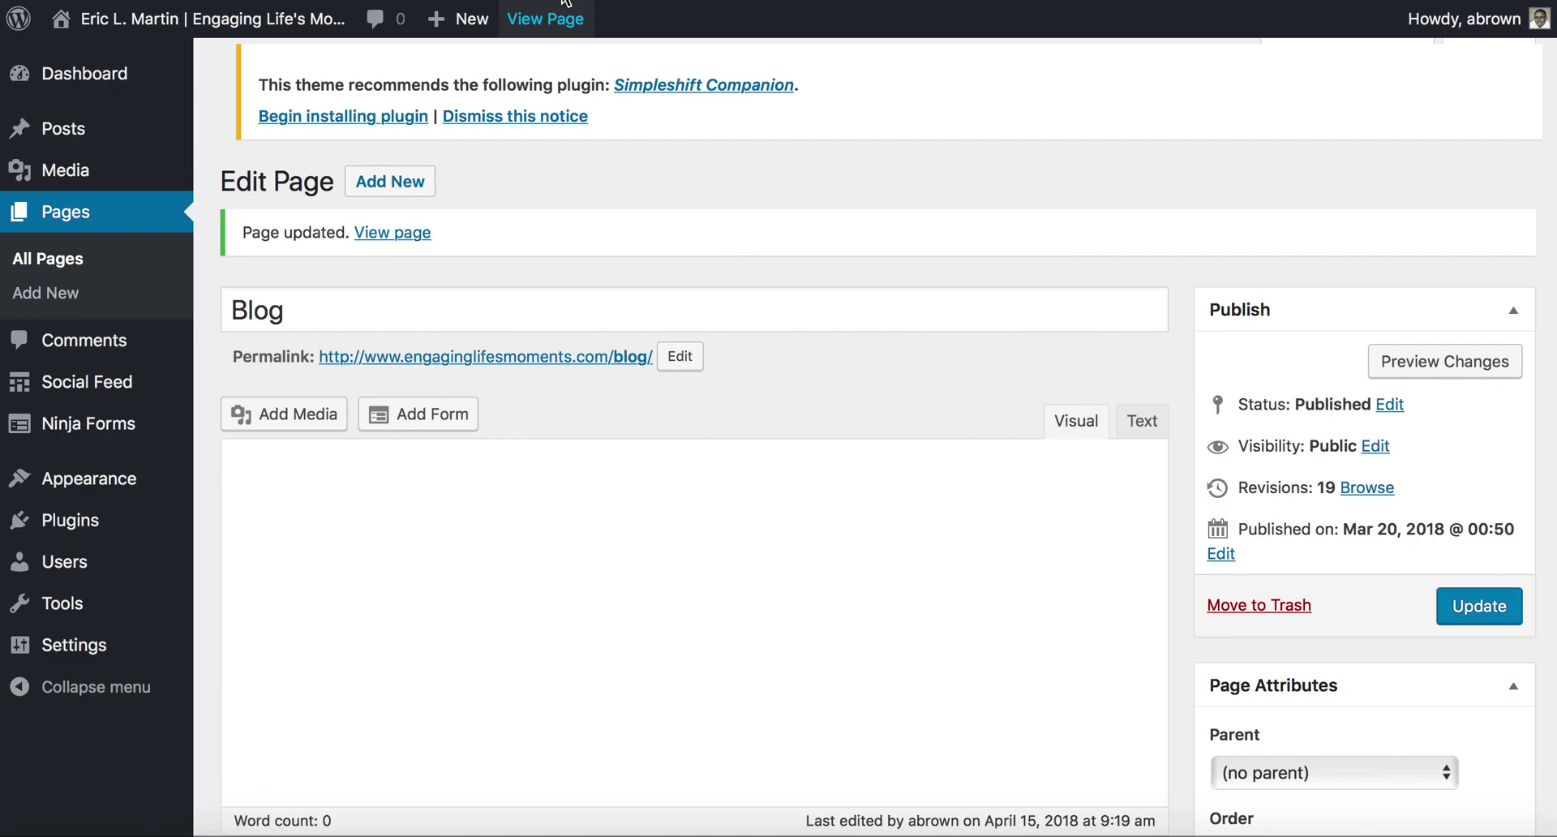
pyautogui.click(565, 2)
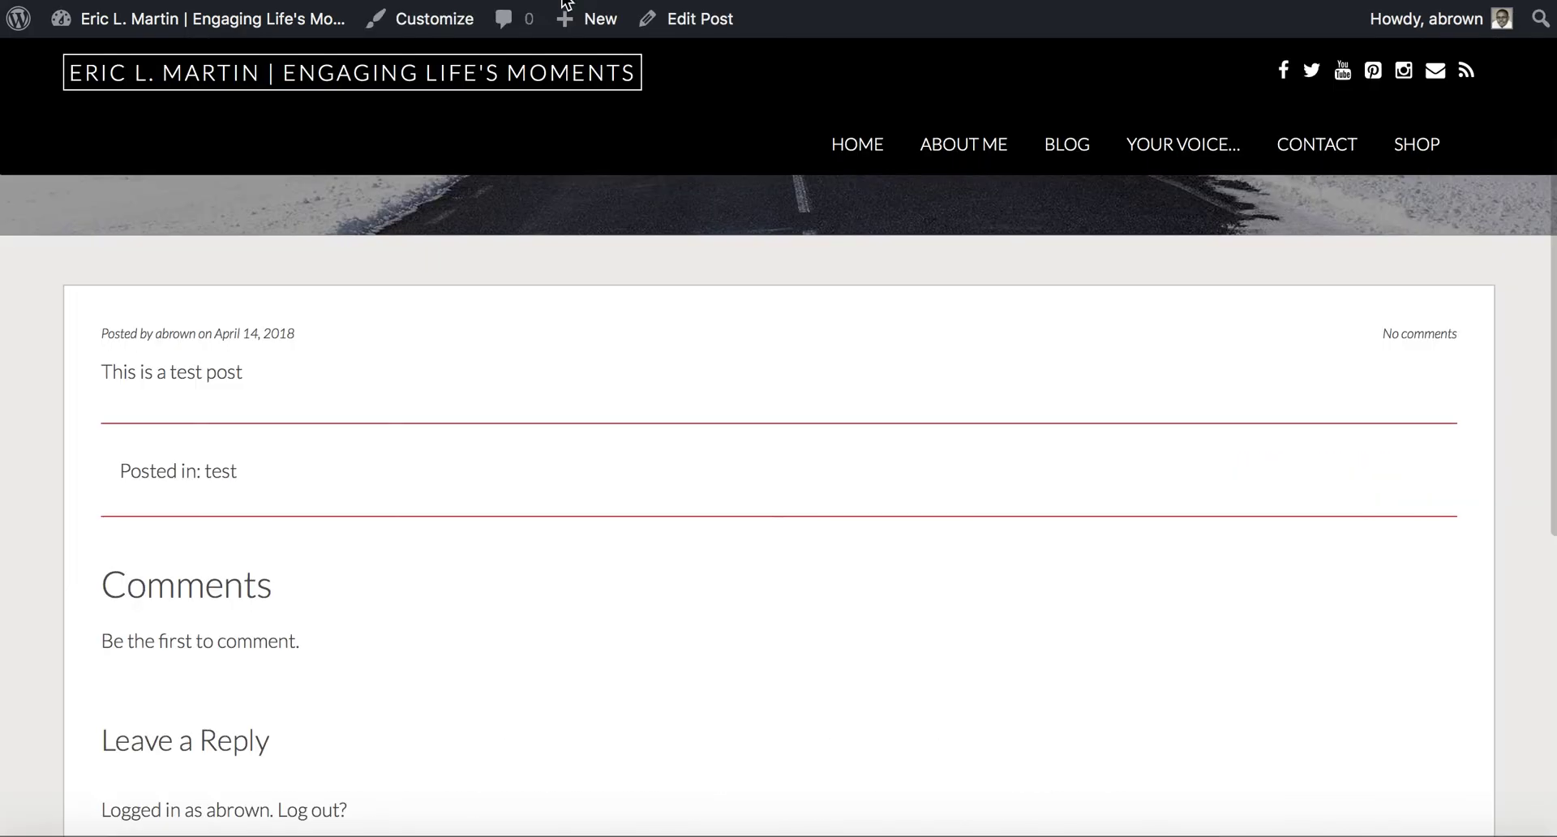
pyautogui.click(1074, 151)
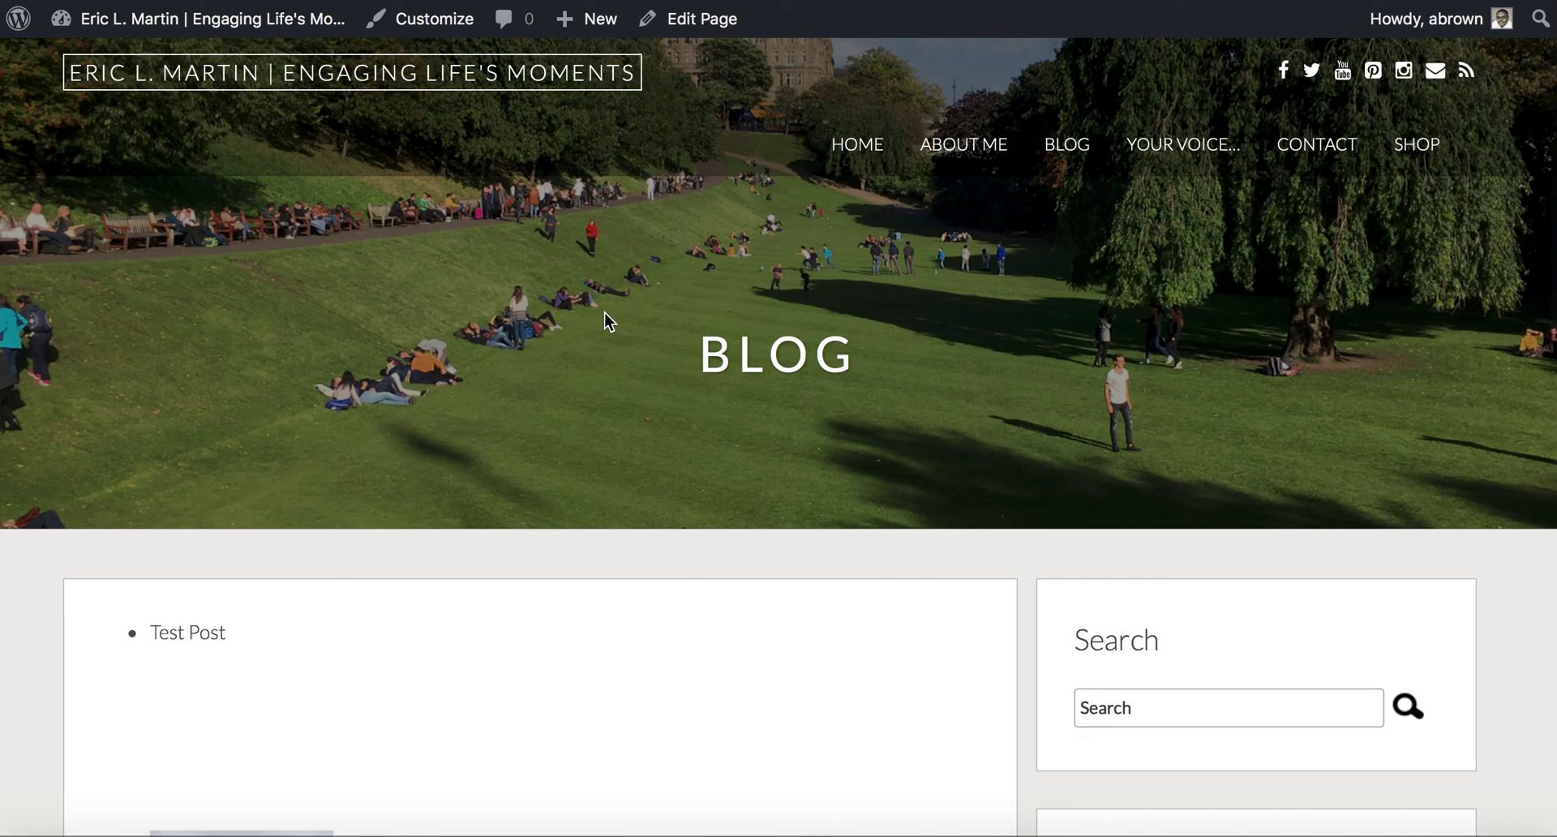
pyautogui.scroll(-3, 1262, 702)
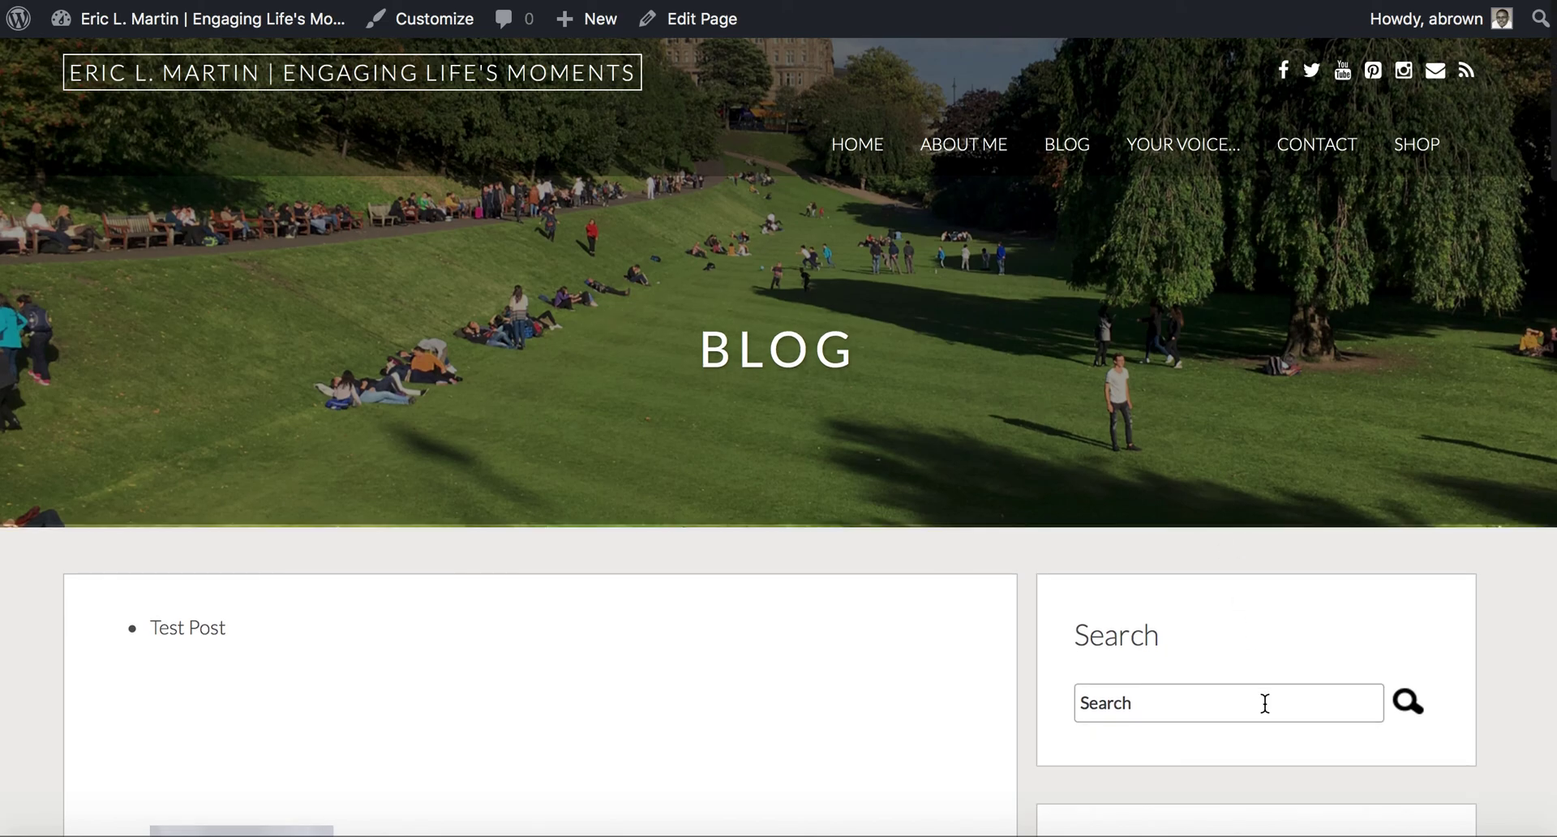